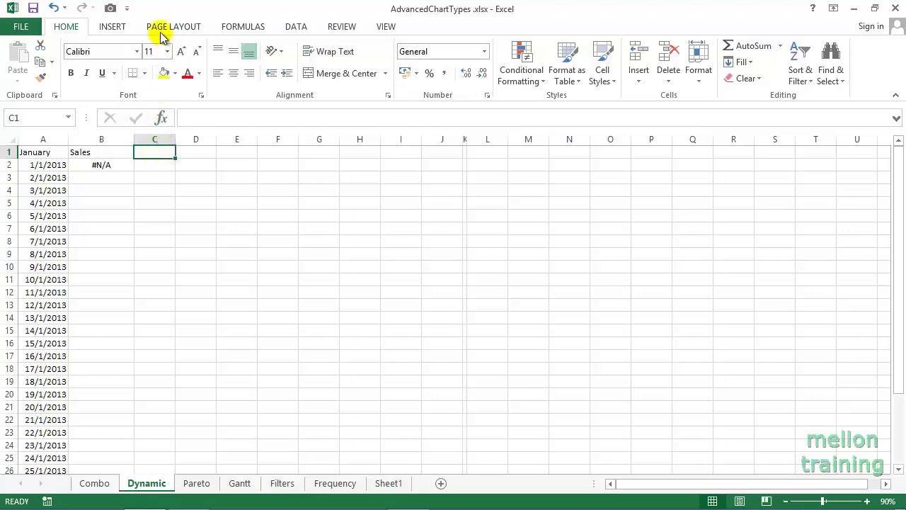
- Tick Developer under Main Tabs in Customize the Ribbon and confirm with OK
{"action": "right_click", "coordinate": [359, 31]}
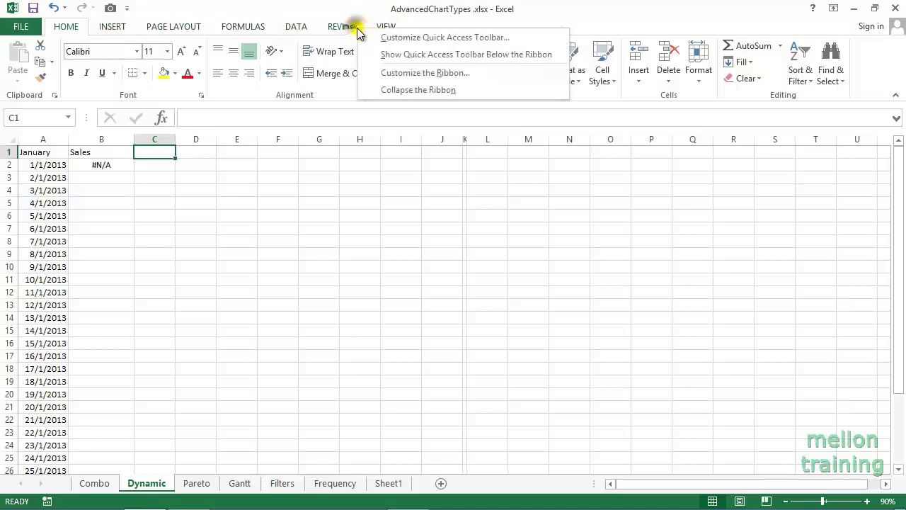
{"action": "left_click", "coordinate": [389, 73]}
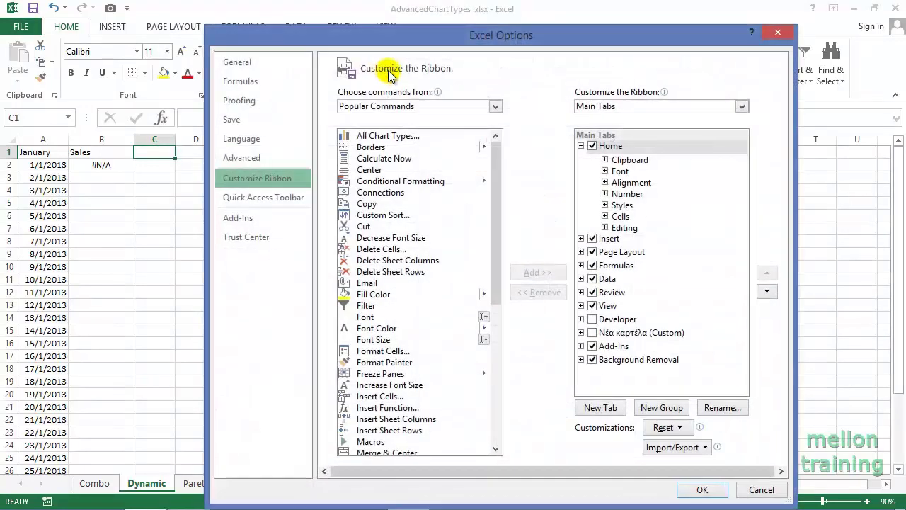
{"action": "left_click", "coordinate": [595, 320]}
{"action": "left_click", "coordinate": [594, 320]}
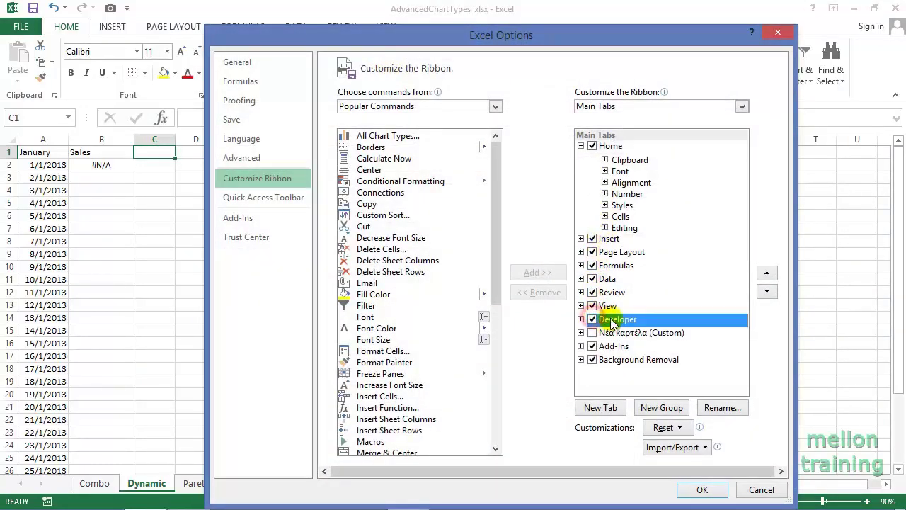
{"action": "left_click", "coordinate": [697, 488]}
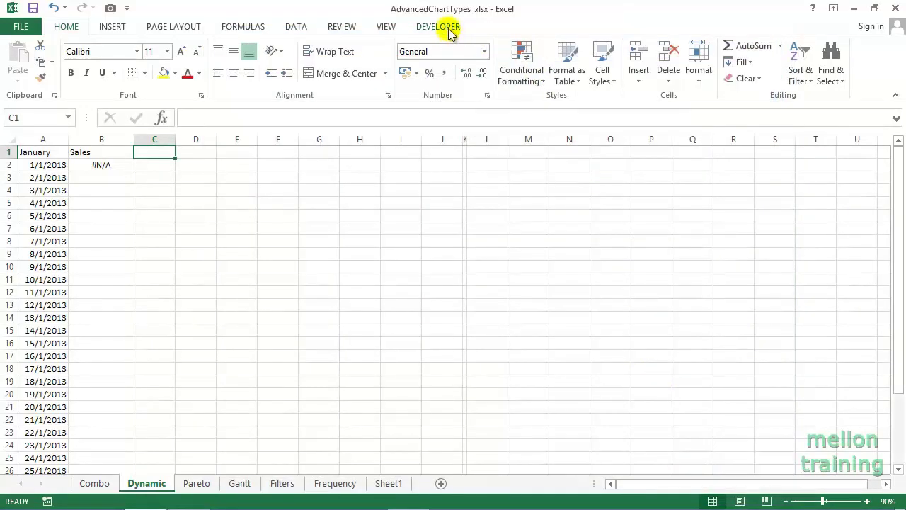
- Draw a Scroll Bar form control down column C beside the January dates
{"action": "left_click", "coordinate": [448, 28]}
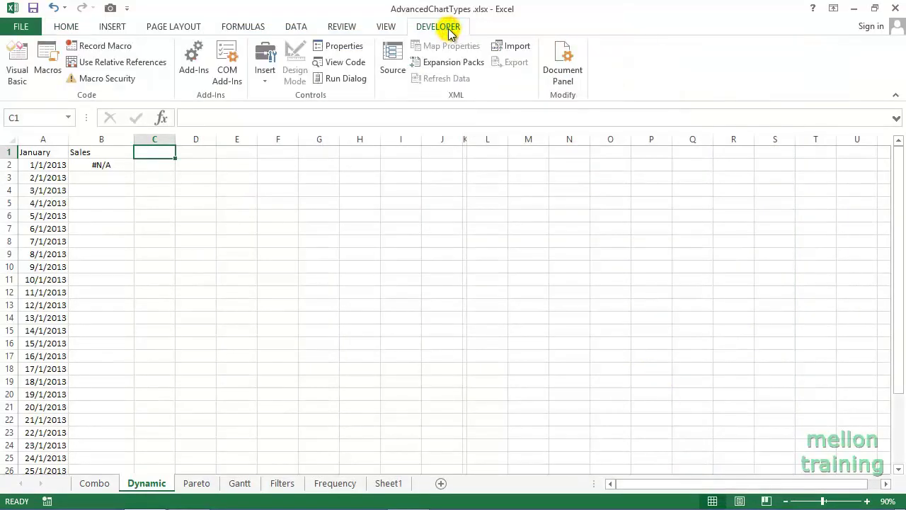
{"action": "left_click", "coordinate": [267, 79]}
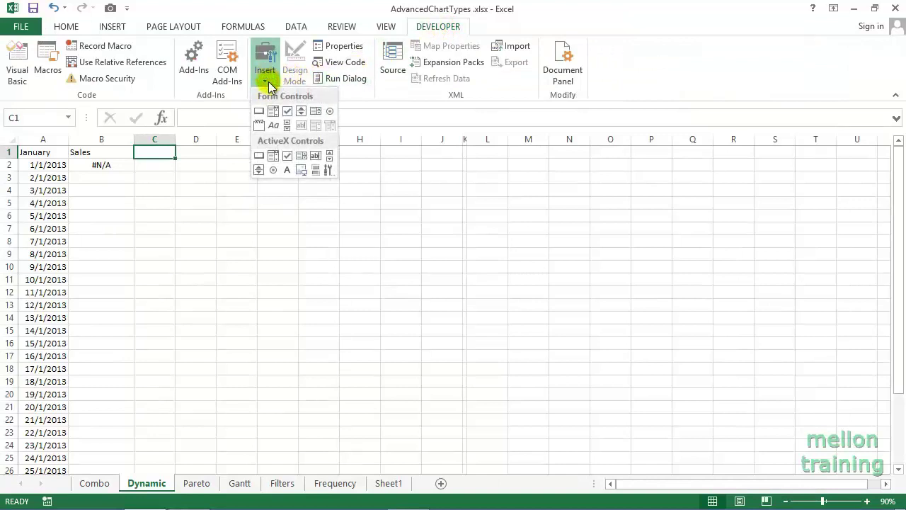
{"action": "left_click", "coordinate": [287, 125]}
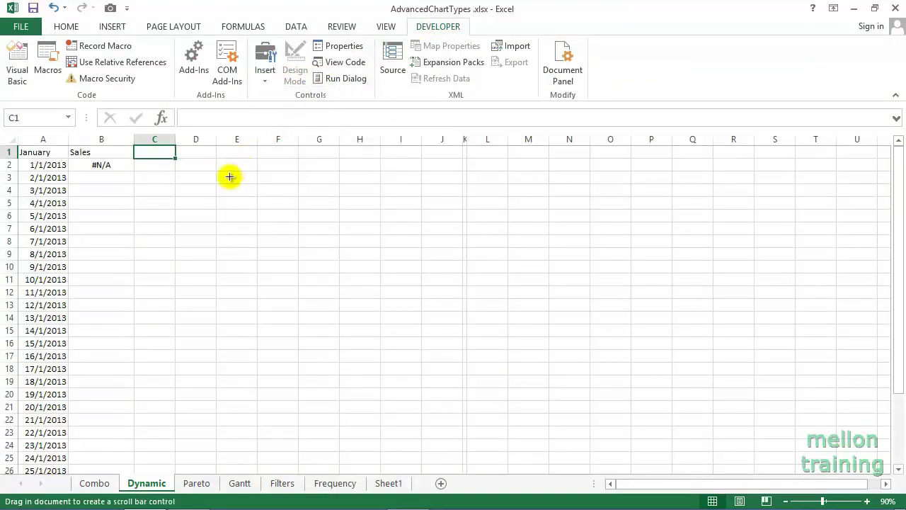
{"action": "left_click_drag", "start_coordinate": [145, 227], "coordinate": [170, 373]}
{"action": "left_click", "coordinate": [218, 266]}
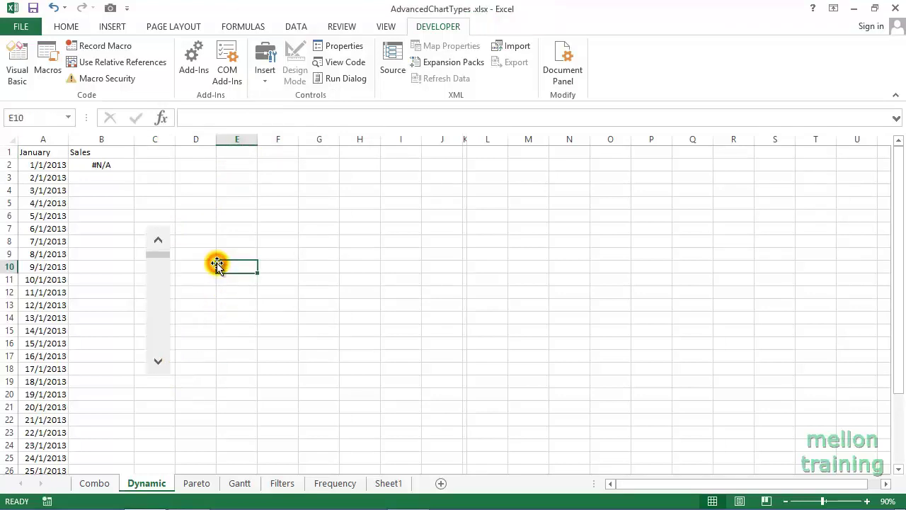
- Check B2's formula, then widen hidden column K to view the sales figures and narrow it again
{"action": "left_click", "coordinate": [95, 165]}
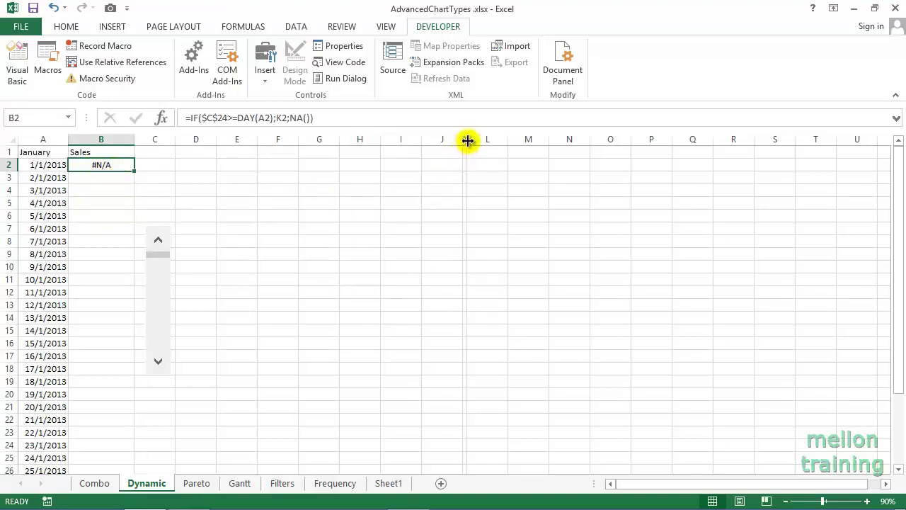
{"action": "left_click_drag", "start_coordinate": [468, 140], "coordinate": [530, 141]}
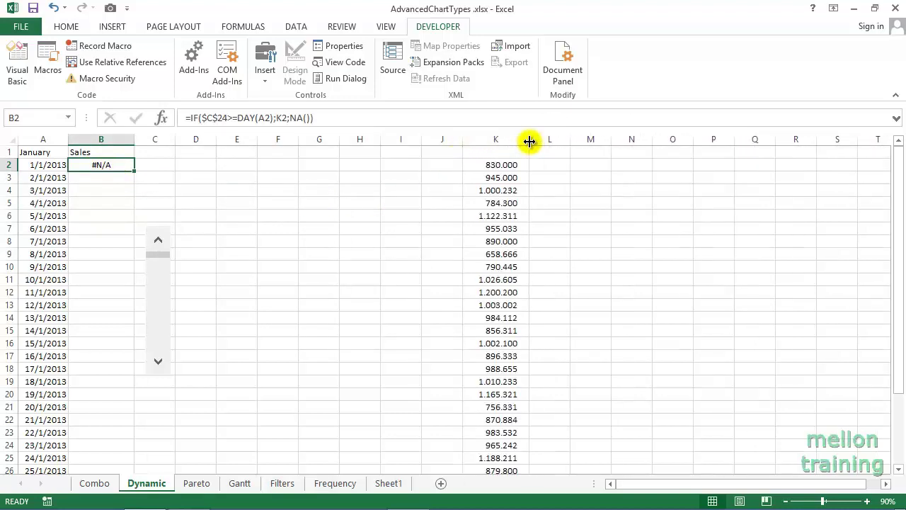
{"action": "left_click_drag", "start_coordinate": [529, 137], "coordinate": [464, 141]}
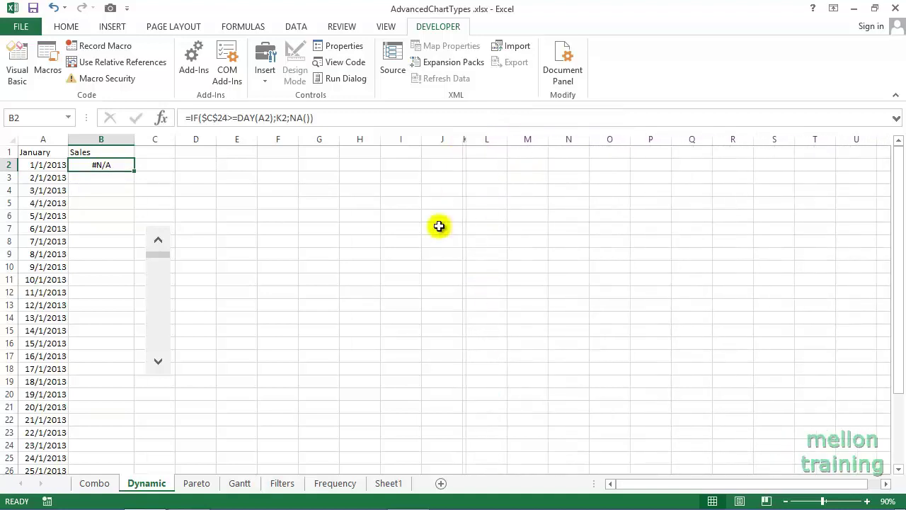
- Format the scroll bar with minimum 1, maximum 31 and cell link C24
{"action": "right_click", "coordinate": [160, 287]}
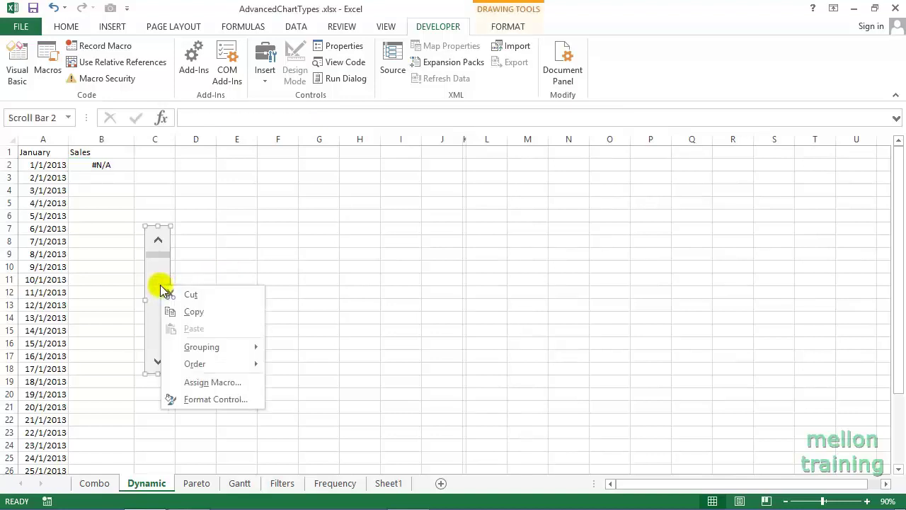
{"action": "left_click", "coordinate": [196, 399]}
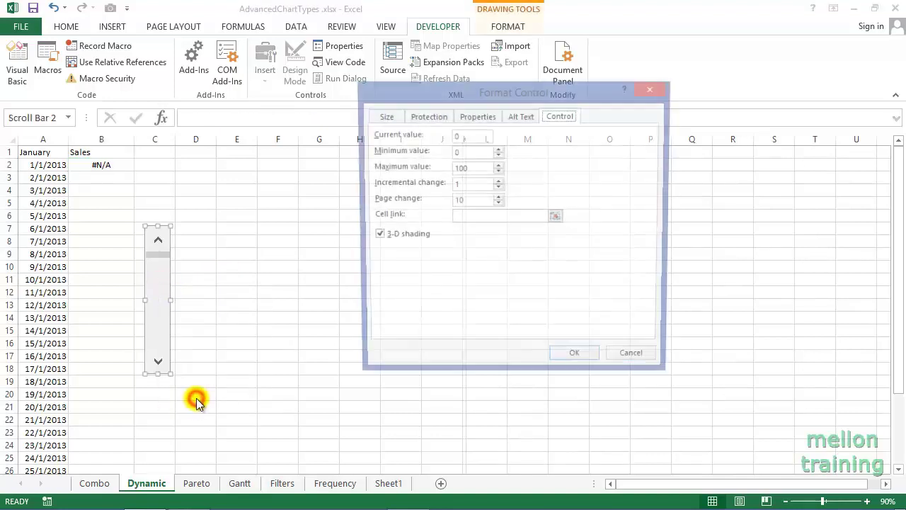
{"action": "left_click_drag", "start_coordinate": [400, 94], "coordinate": [301, 118]}
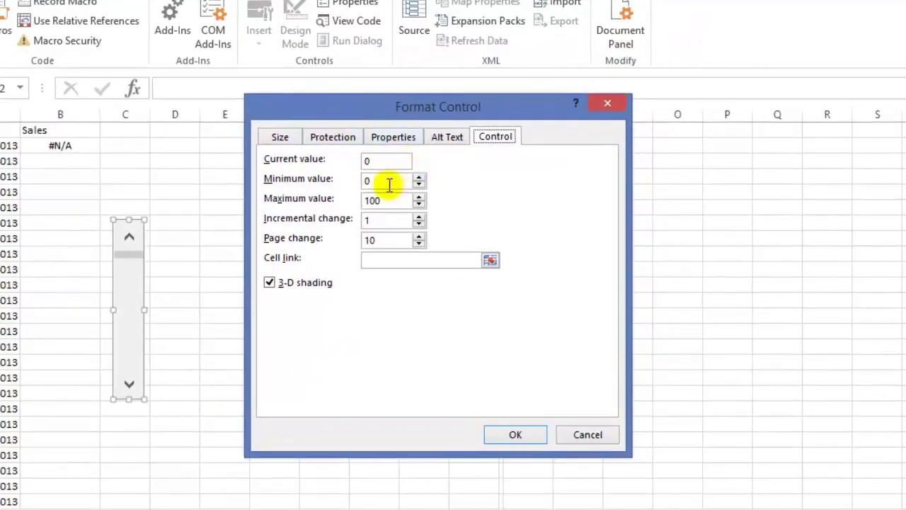
{"action": "left_click", "coordinate": [372, 183]}
{"action": "left_click_drag", "start_coordinate": [373, 183], "coordinate": [358, 206]}
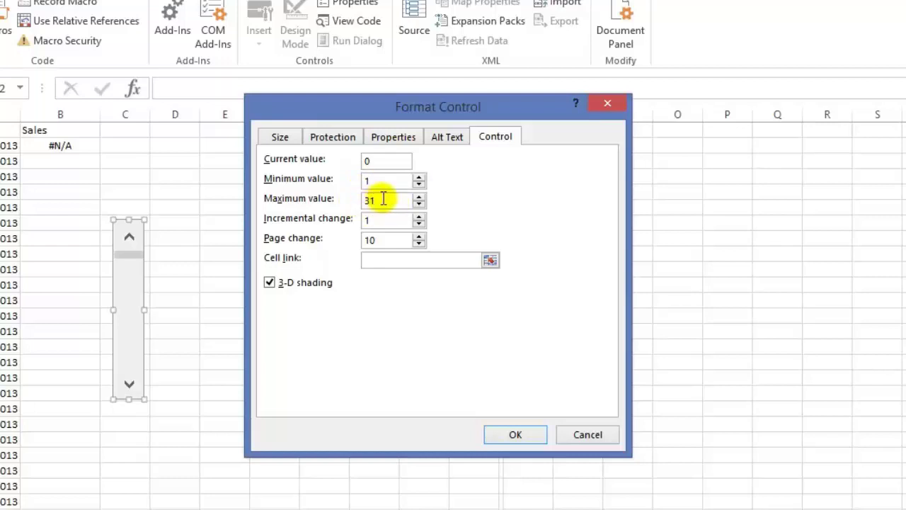
{"action": "left_click", "coordinate": [398, 267]}
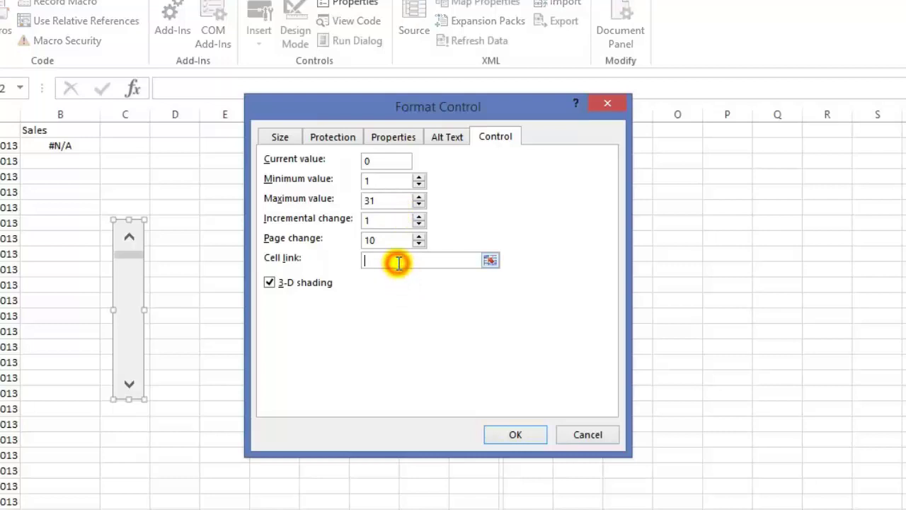
{"action": "type", "text": "C24"}
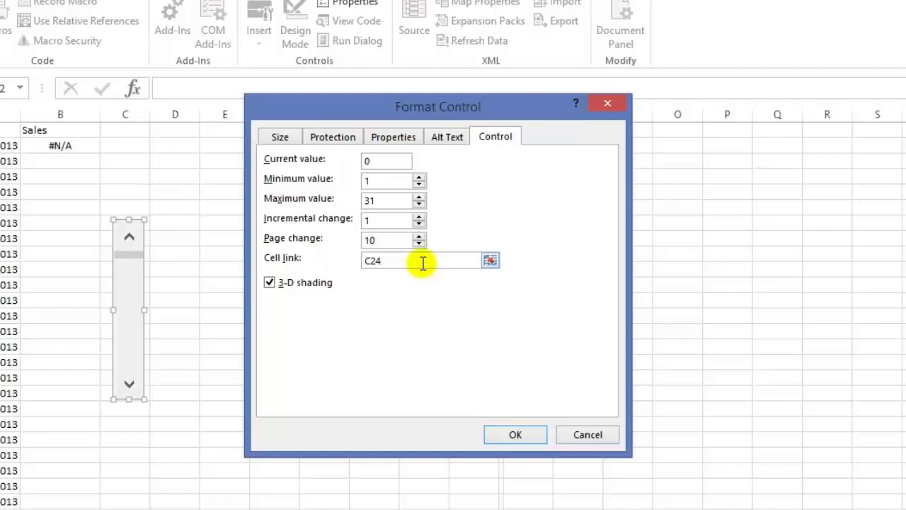
{"action": "left_click", "coordinate": [515, 435]}
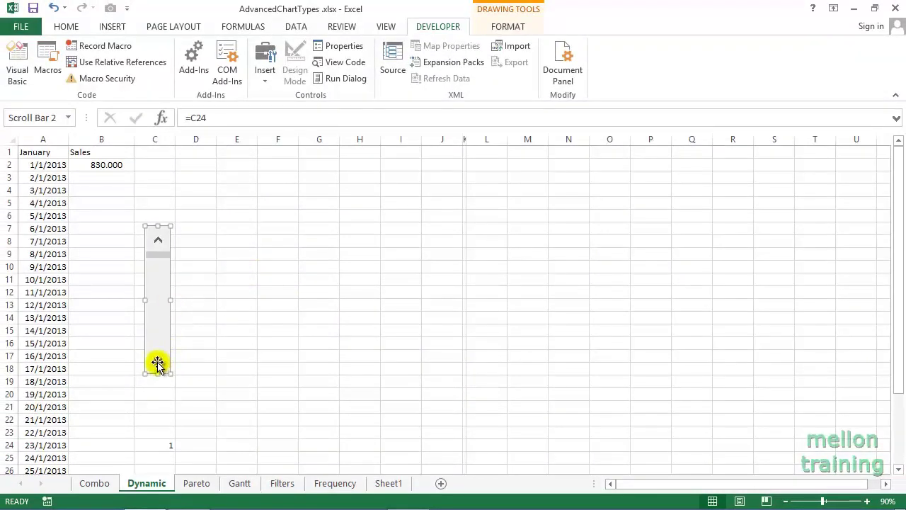
- Test the scroll bar by moving C24 up and back to 1, then select the January and Sales data
{"action": "left_click", "coordinate": [202, 366]}
{"action": "left_click", "coordinate": [157, 364]}
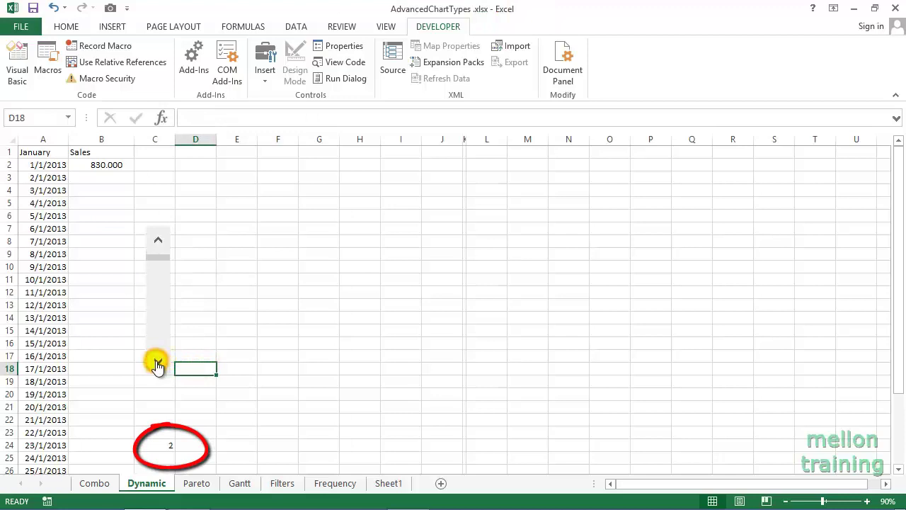
{"action": "left_click", "coordinate": [158, 241]}
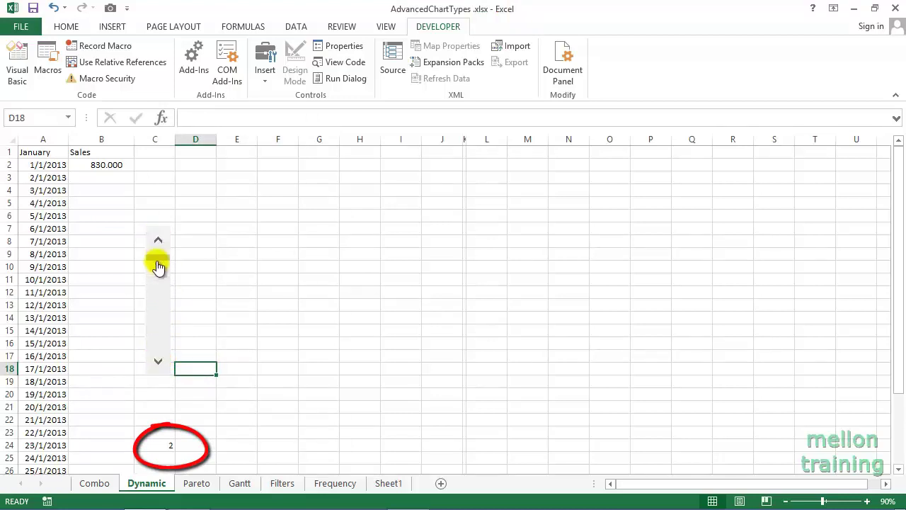
{"action": "double_click", "coordinate": [159, 362]}
{"action": "left_click", "coordinate": [160, 363]}
{"action": "double_click", "coordinate": [159, 364]}
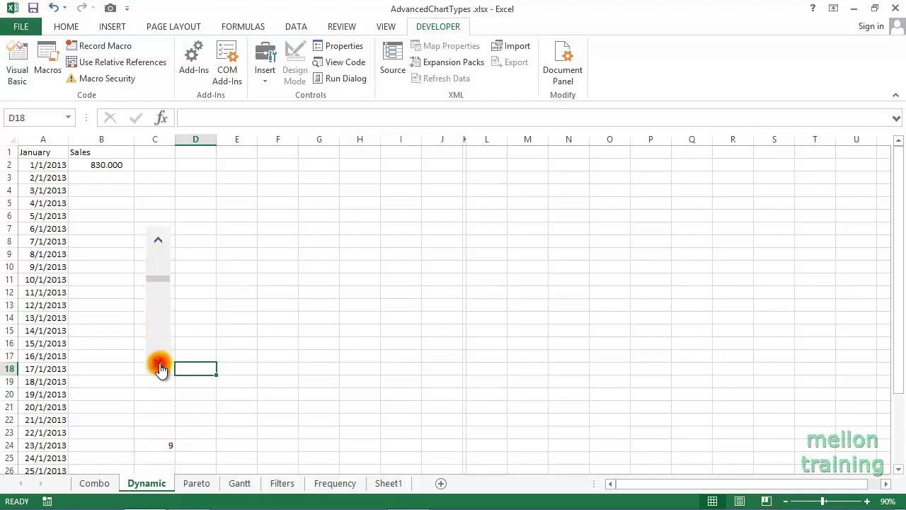
{"action": "left_click_drag", "start_coordinate": [161, 279], "coordinate": [162, 241]}
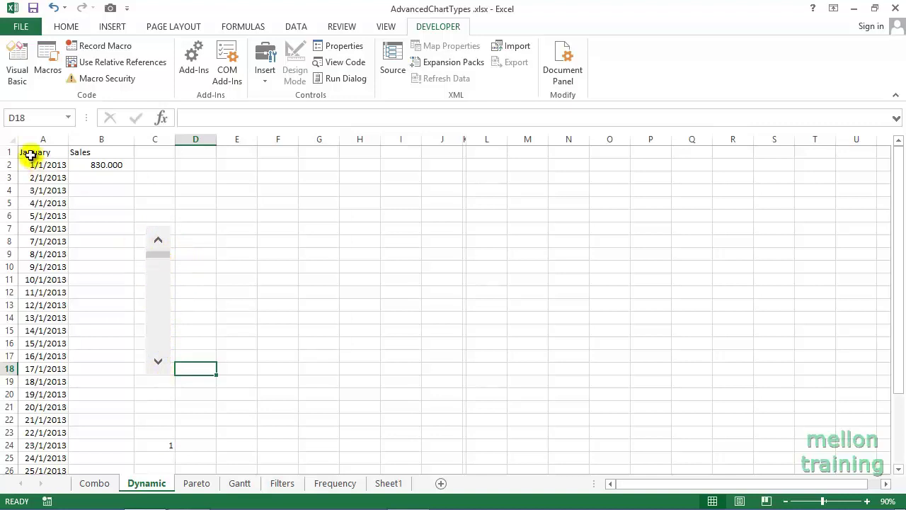
{"action": "left_click_drag", "start_coordinate": [31, 152], "coordinate": [93, 453]}
- Insert a Line with Markers chart from the selected January and Sales data
{"action": "scroll", "coordinate": [210, 283], "scroll_direction": "up", "scroll_amount": 3}
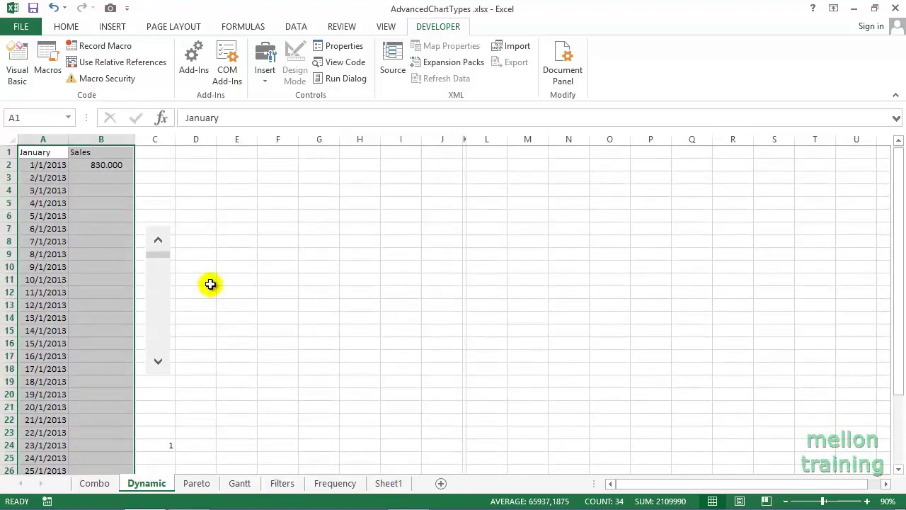
{"action": "left_click", "coordinate": [113, 28]}
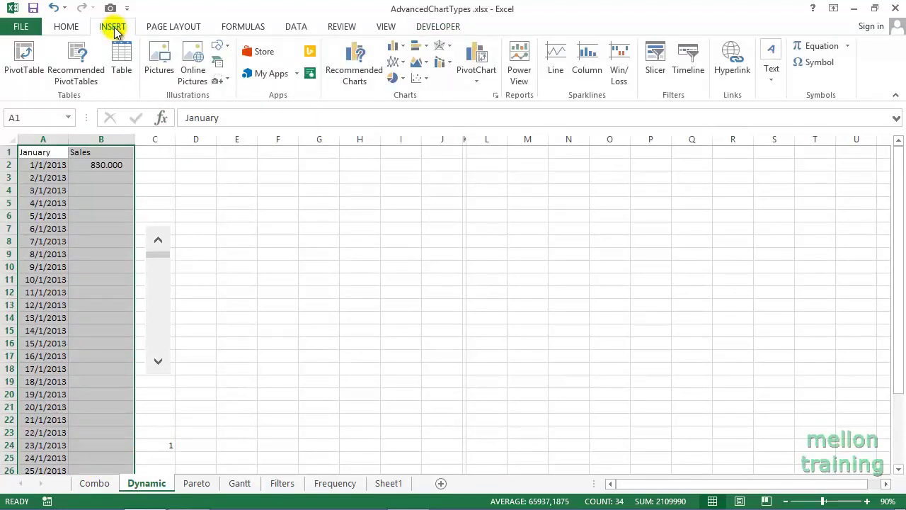
{"action": "left_click", "coordinate": [395, 64]}
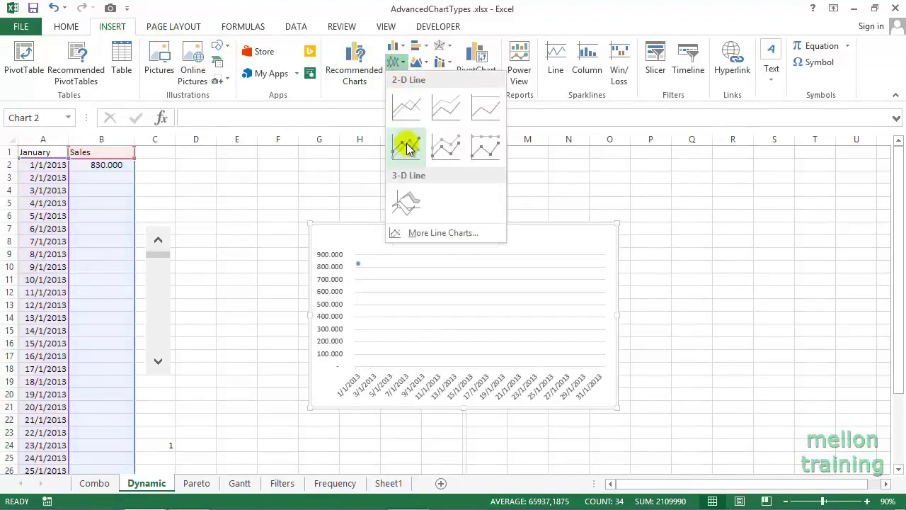
{"action": "left_click", "coordinate": [407, 146]}
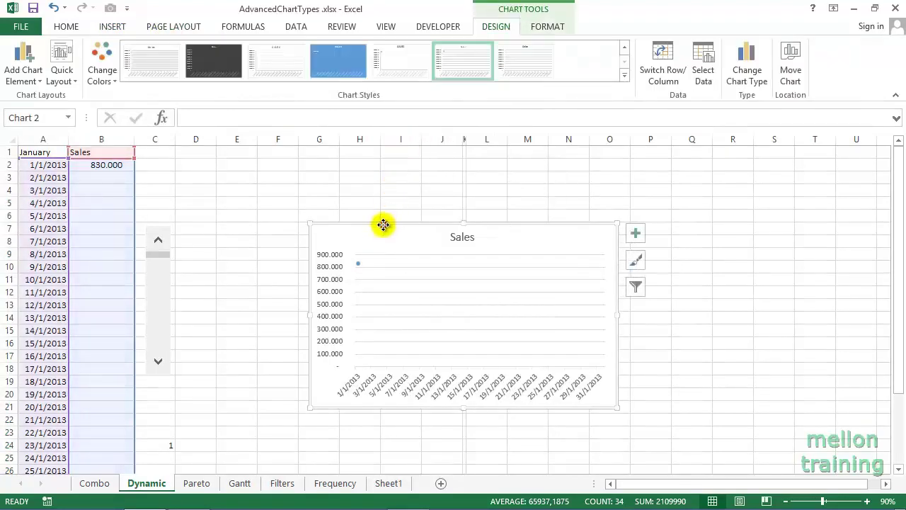
- Move the Sales chart up beside the table and enlarge it from its corner
{"action": "left_click_drag", "start_coordinate": [385, 224], "coordinate": [277, 165]}
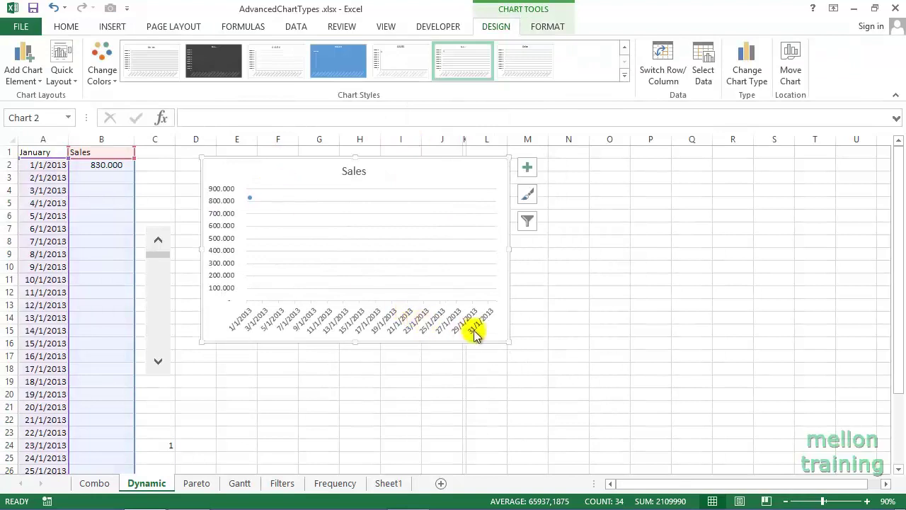
{"action": "left_click_drag", "start_coordinate": [509, 343], "coordinate": [589, 437]}
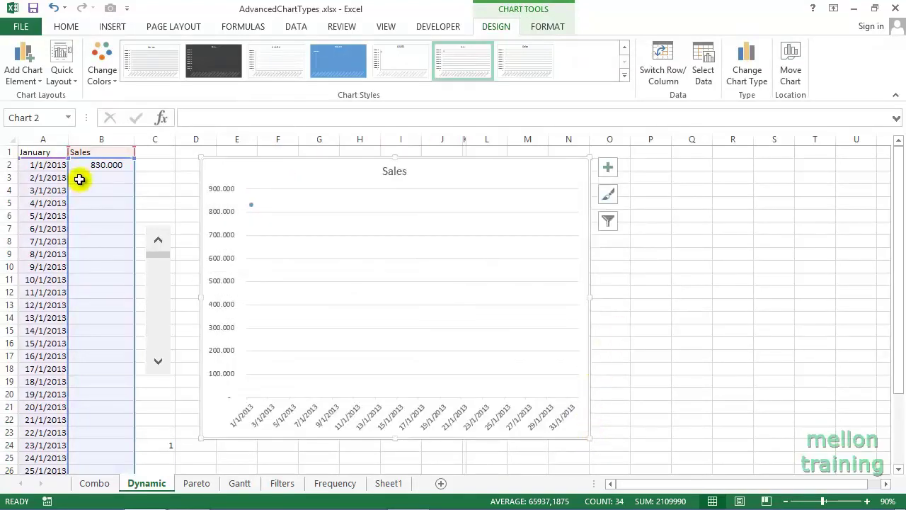
{"action": "left_click", "coordinate": [148, 170]}
{"action": "left_click", "coordinate": [106, 165]}
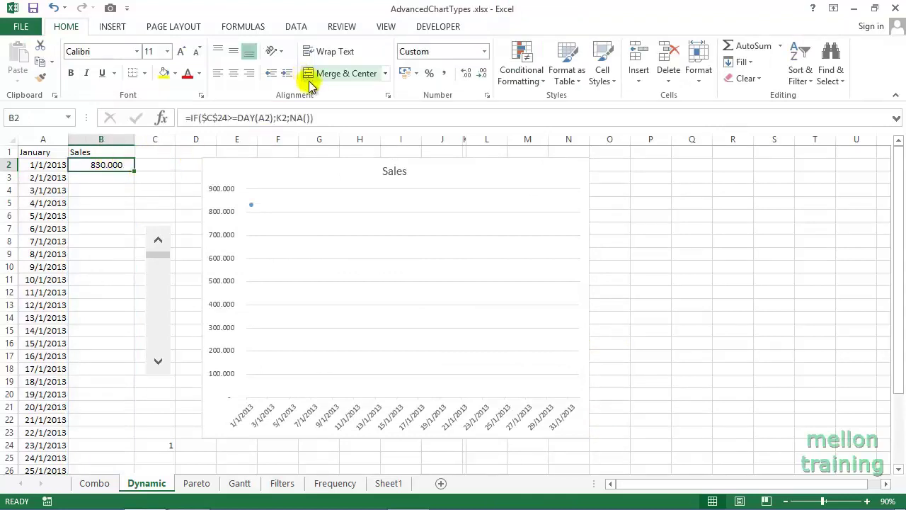
- Review and recommit B2's IF formula, then check the late January dates
{"action": "left_click_drag", "start_coordinate": [325, 117], "coordinate": [178, 118]}
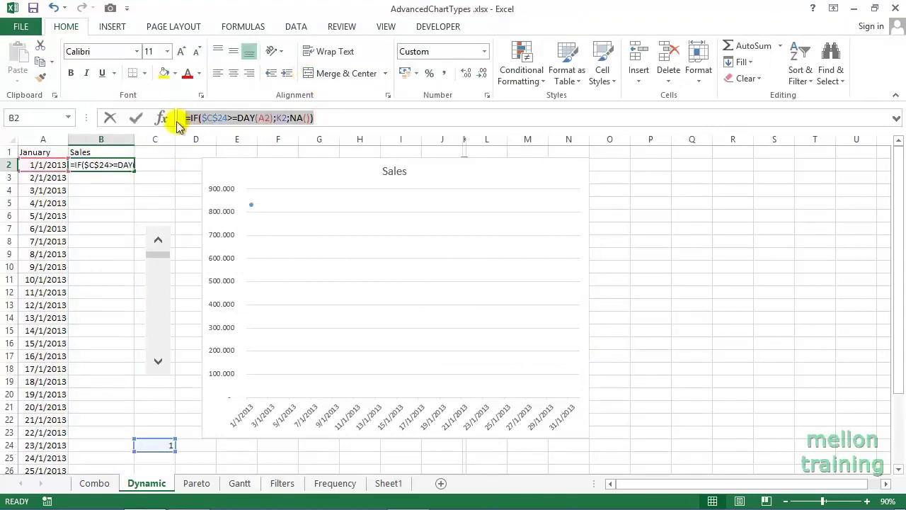
{"action": "left_click", "coordinate": [326, 118]}
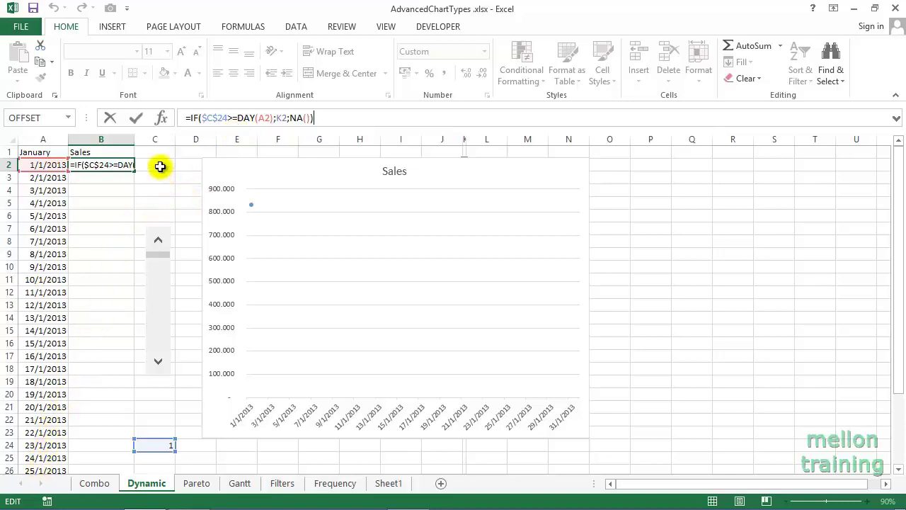
{"action": "key", "text": "ctrl+Return"}
{"action": "scroll", "coordinate": [83, 272], "scroll_direction": "down", "scroll_amount": 2}
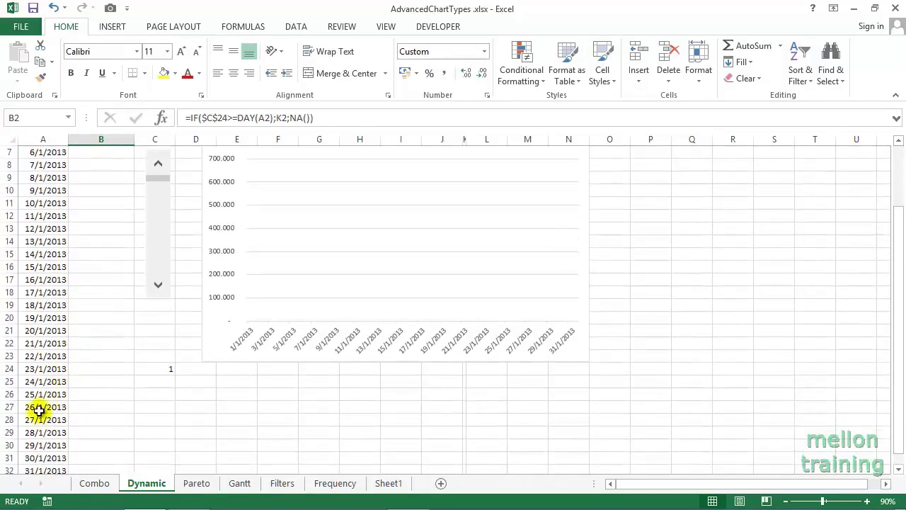
{"action": "left_click", "coordinate": [31, 444]}
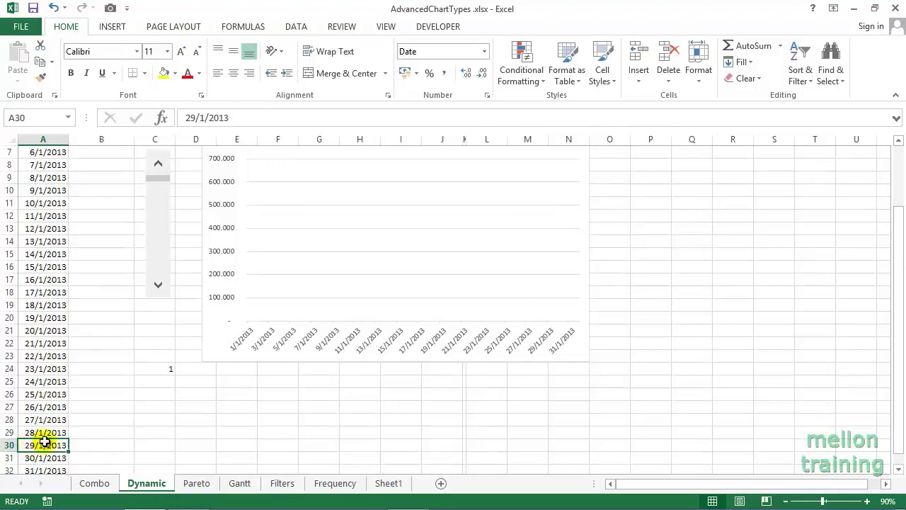
{"action": "scroll", "coordinate": [44, 442], "scroll_direction": "up", "scroll_amount": 2}
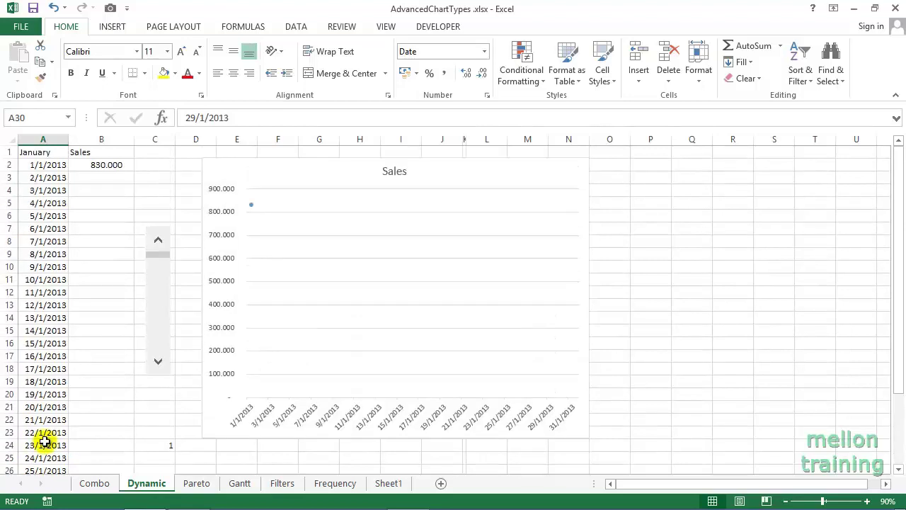
- Fill B2's formula down through B32 so later days show #N/A
{"action": "left_click", "coordinate": [113, 167]}
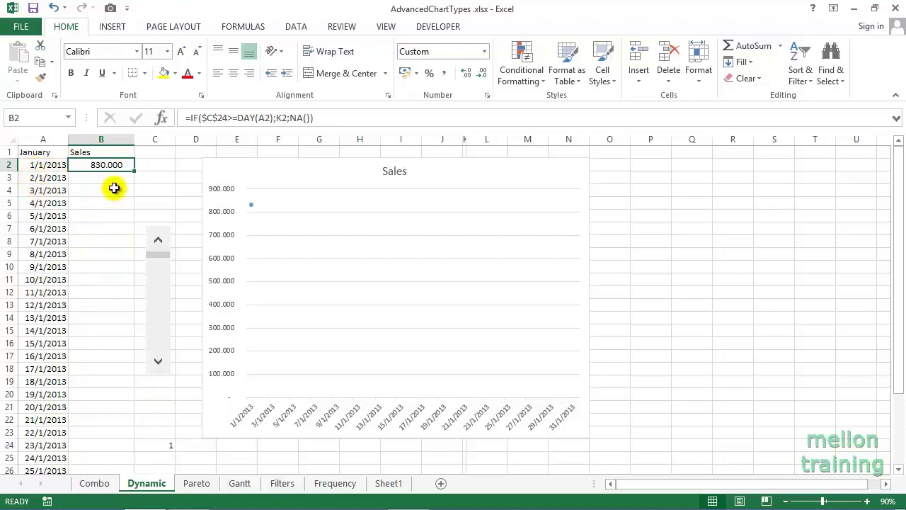
{"action": "double_click", "coordinate": [134, 171]}
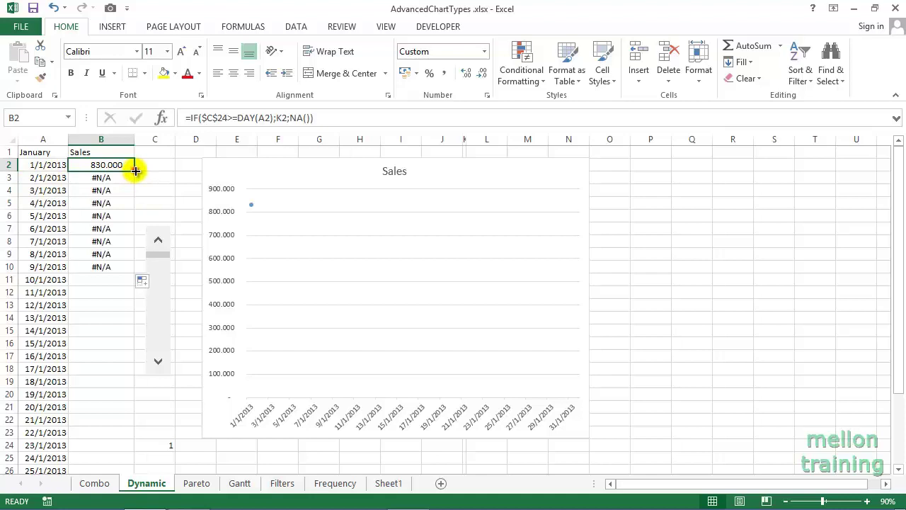
{"action": "left_click_drag", "start_coordinate": [135, 170], "coordinate": [120, 451]}
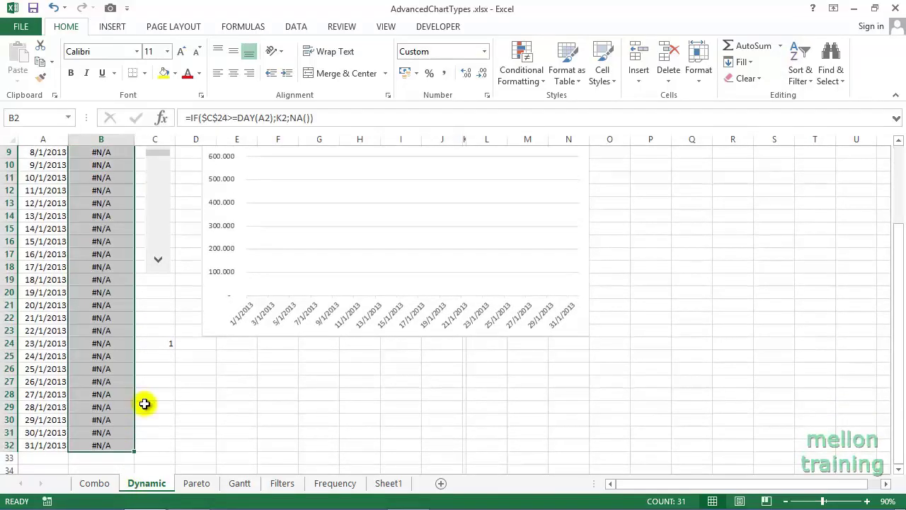
- Clear the column B selection and inspect the formula in cell B3
{"action": "scroll", "coordinate": [146, 403], "scroll_direction": "up", "scroll_amount": 3}
{"action": "left_click", "coordinate": [146, 164]}
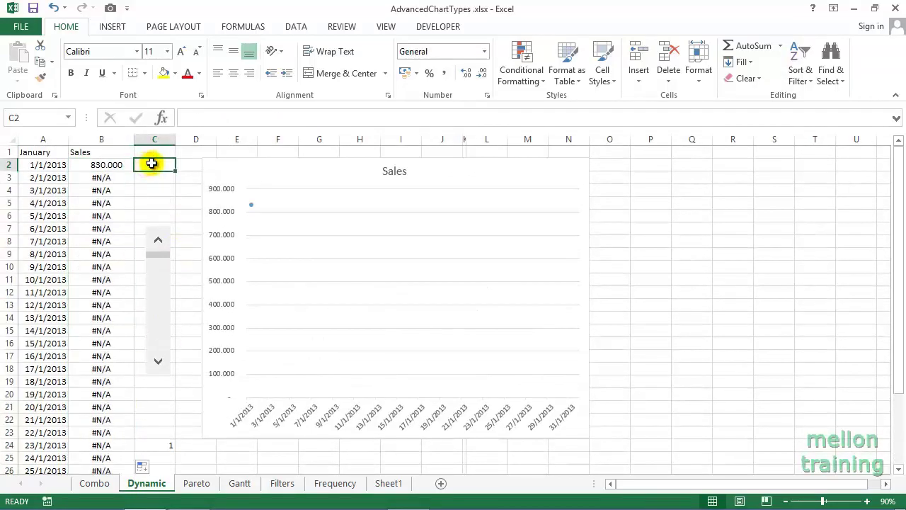
{"action": "left_click", "coordinate": [102, 177]}
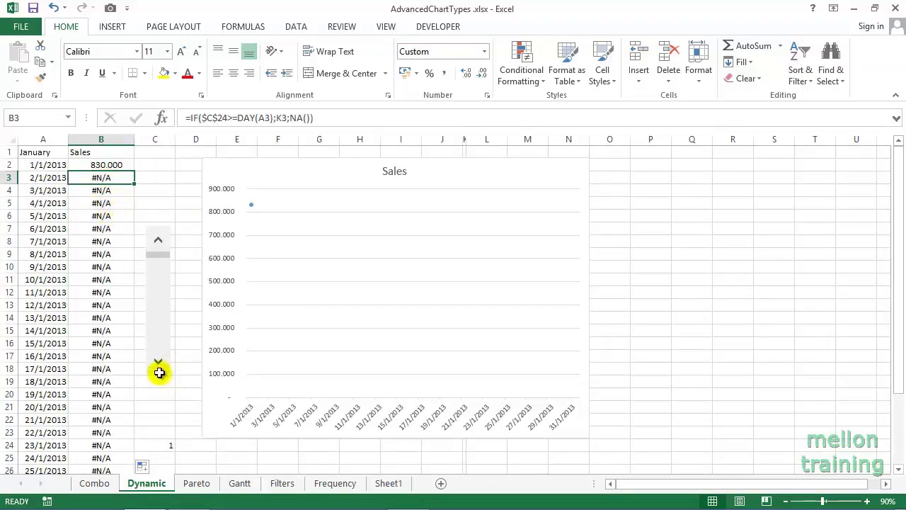
- Step the scroll bar day by day to extend the Sales line, then reset C24 to 1
{"action": "left_click", "coordinate": [159, 364]}
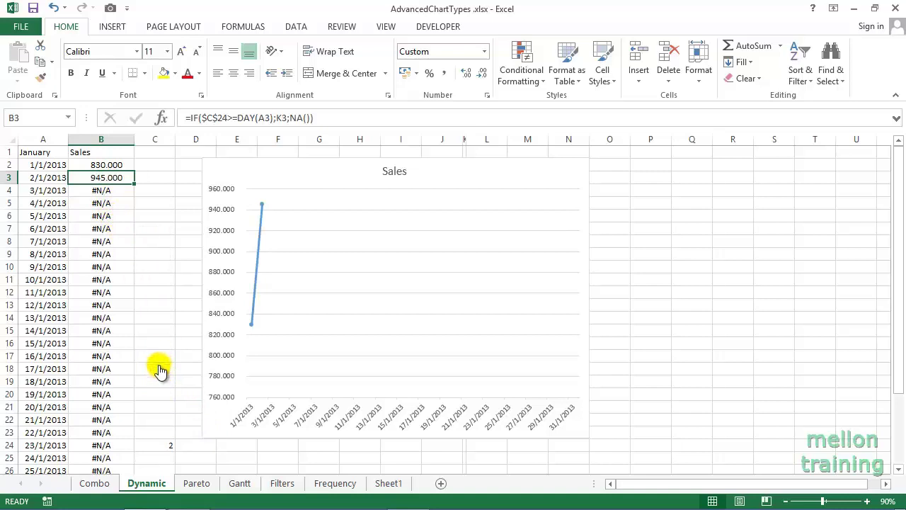
{"action": "left_click", "coordinate": [159, 362]}
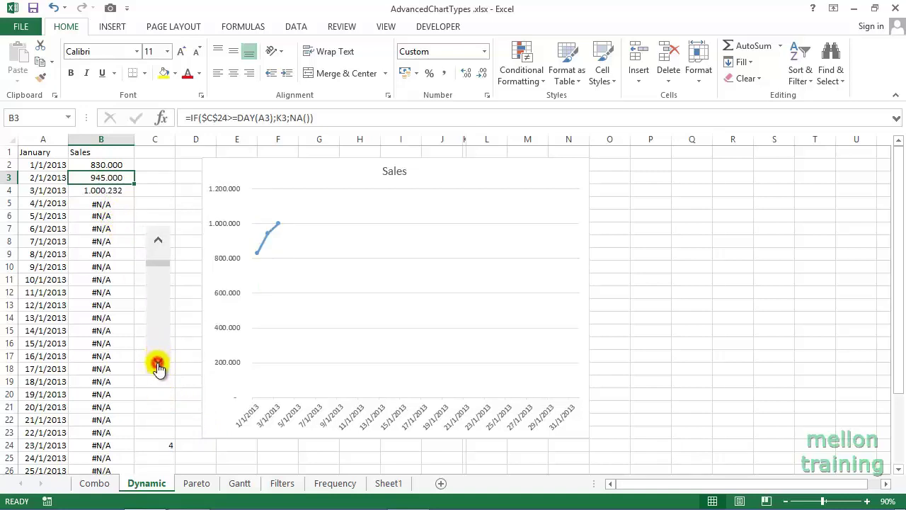
{"action": "left_click", "coordinate": [158, 363]}
{"action": "left_click", "coordinate": [158, 364]}
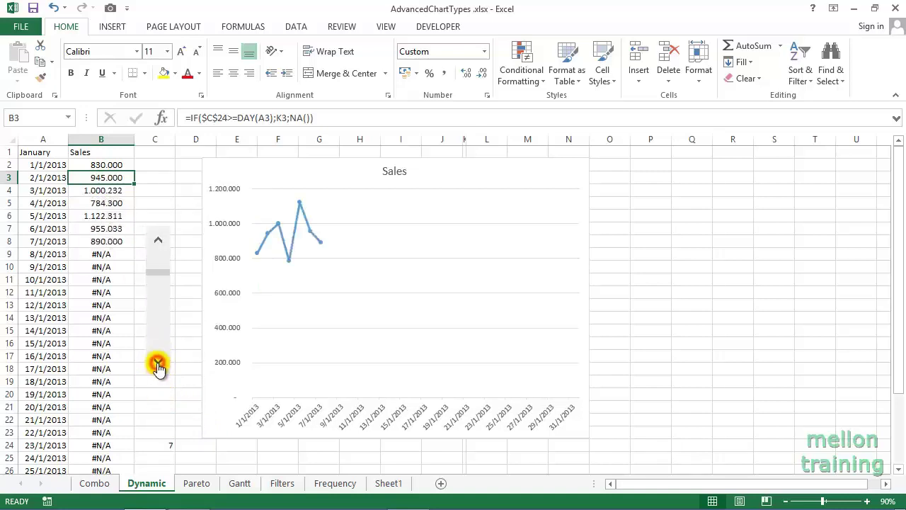
{"action": "left_click", "coordinate": [158, 363]}
{"action": "left_click", "coordinate": [158, 363]}
{"action": "left_click", "coordinate": [158, 363]}
{"action": "left_click", "coordinate": [158, 364]}
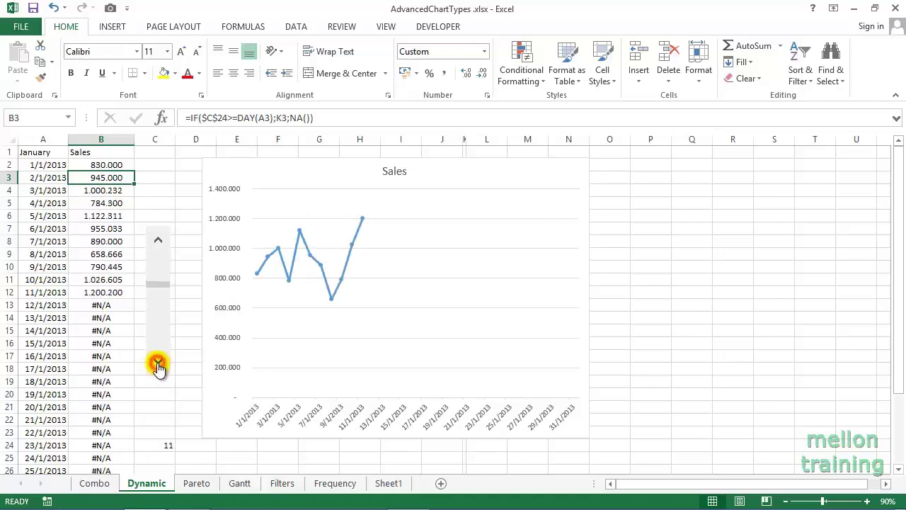
{"action": "left_click", "coordinate": [158, 364]}
{"action": "left_click", "coordinate": [158, 363]}
{"action": "left_click", "coordinate": [158, 364]}
{"action": "left_click", "coordinate": [158, 363]}
{"action": "left_click", "coordinate": [157, 363]}
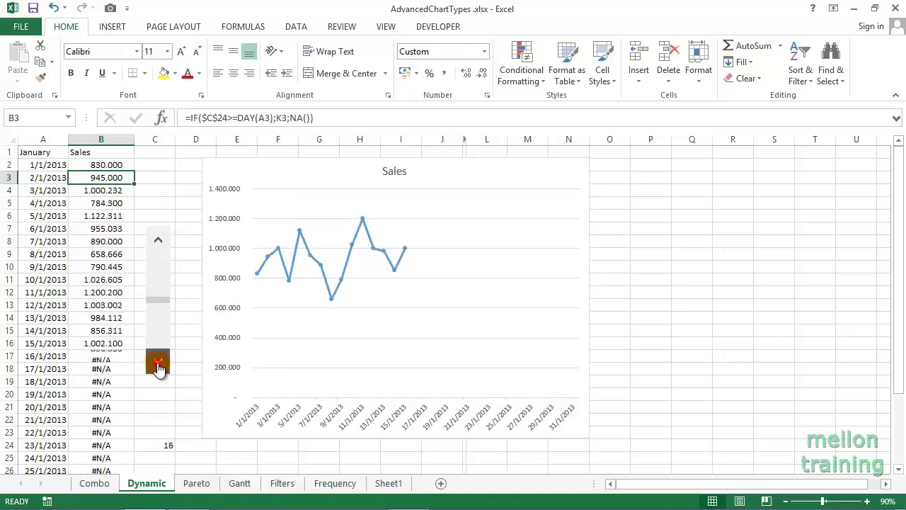
{"action": "left_click", "coordinate": [158, 364]}
{"action": "left_click", "coordinate": [158, 364]}
{"action": "left_click", "coordinate": [158, 363]}
{"action": "left_click", "coordinate": [158, 363]}
{"action": "left_click", "coordinate": [158, 363]}
{"action": "left_click", "coordinate": [157, 363]}
{"action": "left_click", "coordinate": [158, 363]}
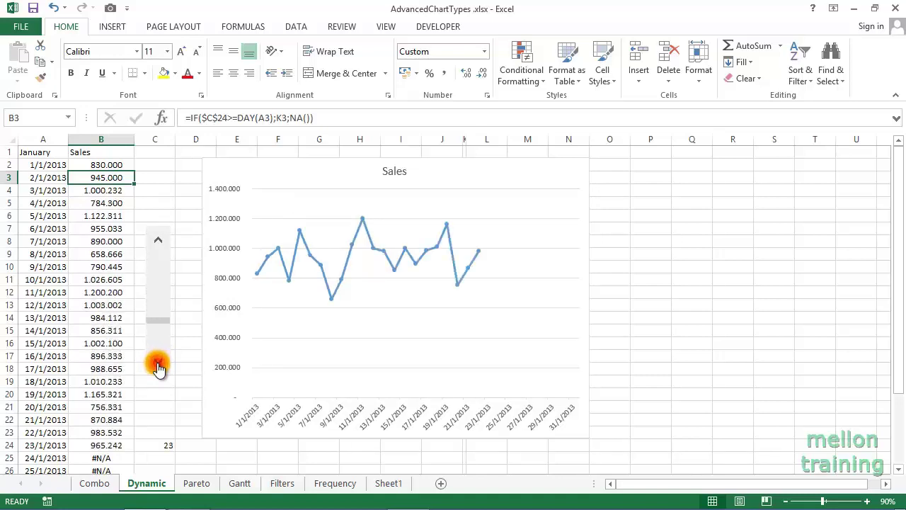
{"action": "left_click", "coordinate": [158, 363]}
{"action": "left_click", "coordinate": [158, 363]}
{"action": "left_click", "coordinate": [158, 363]}
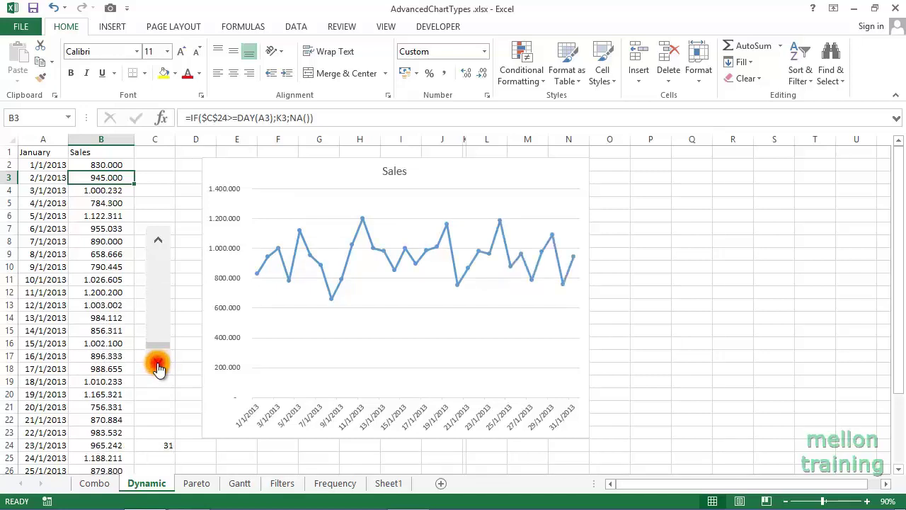
{"action": "left_click_drag", "start_coordinate": [158, 350], "coordinate": [160, 247]}
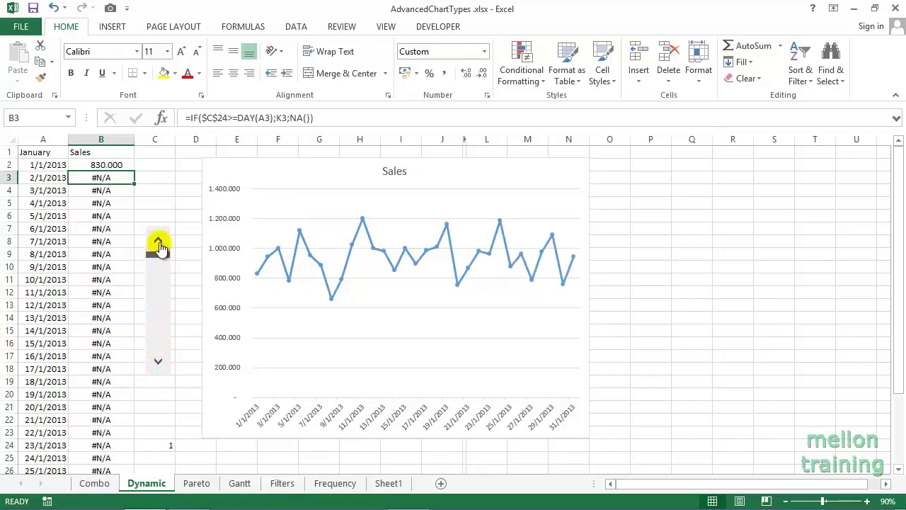
- Advance the day counter to 3, then select the Sales values B2:B32
{"action": "left_click", "coordinate": [157, 364]}
{"action": "left_click", "coordinate": [157, 364]}
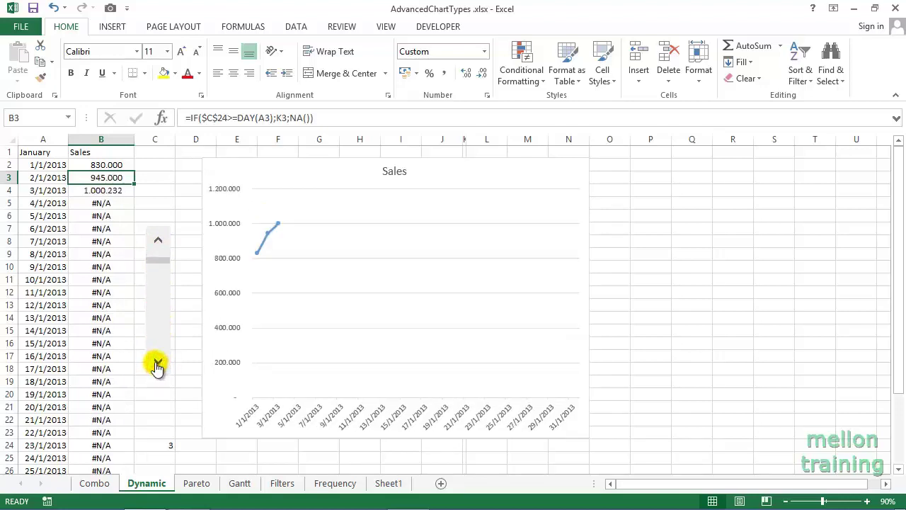
{"action": "left_click", "coordinate": [92, 161]}
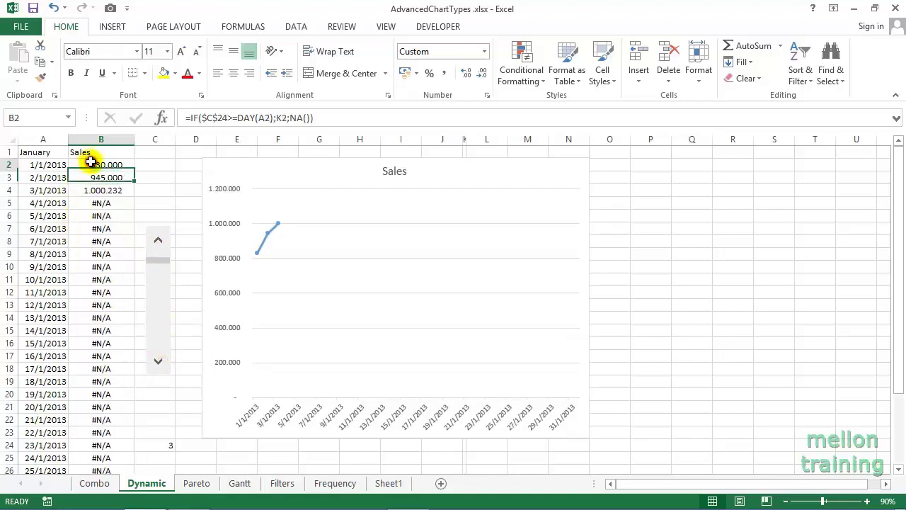
{"action": "left_click_drag", "start_coordinate": [92, 165], "coordinate": [104, 457]}
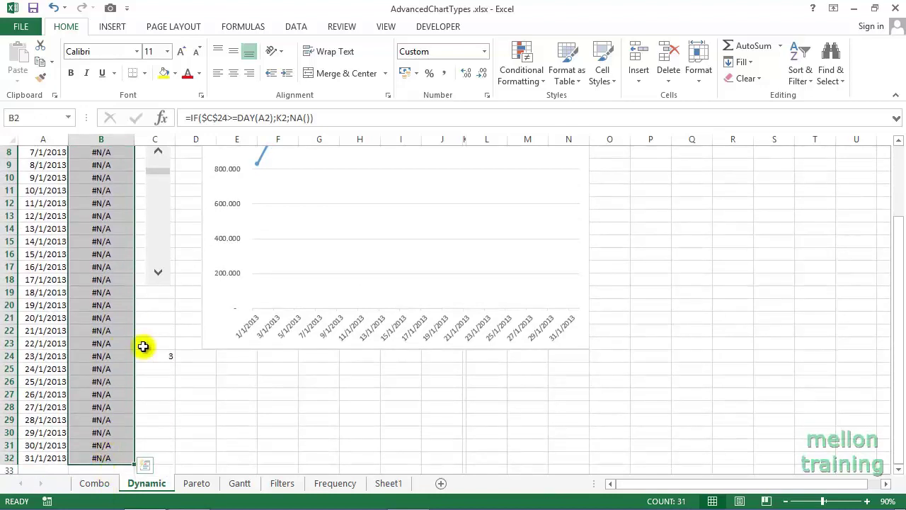
{"action": "scroll", "coordinate": [143, 347], "scroll_direction": "up", "scroll_amount": 2}
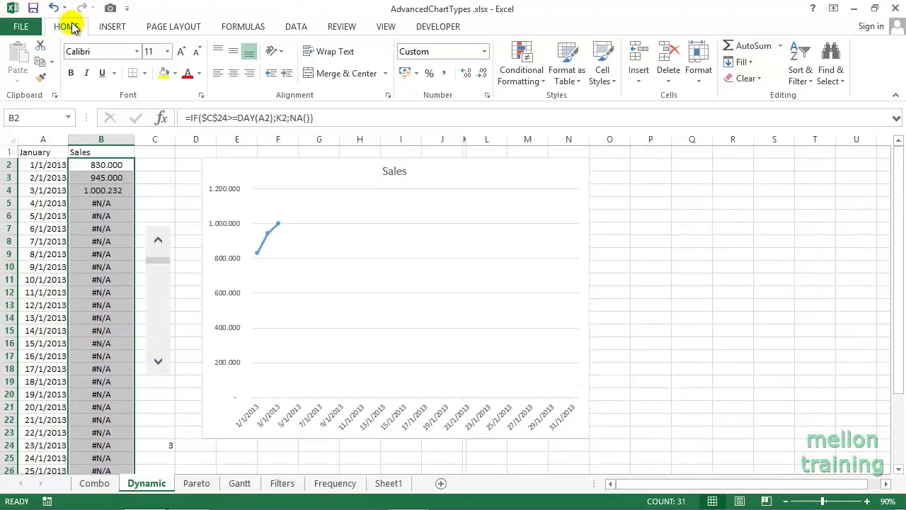
- Add a Conditional Formatting rule using a formula, with the condition =ISNA(B2)
{"action": "left_click", "coordinate": [542, 84]}
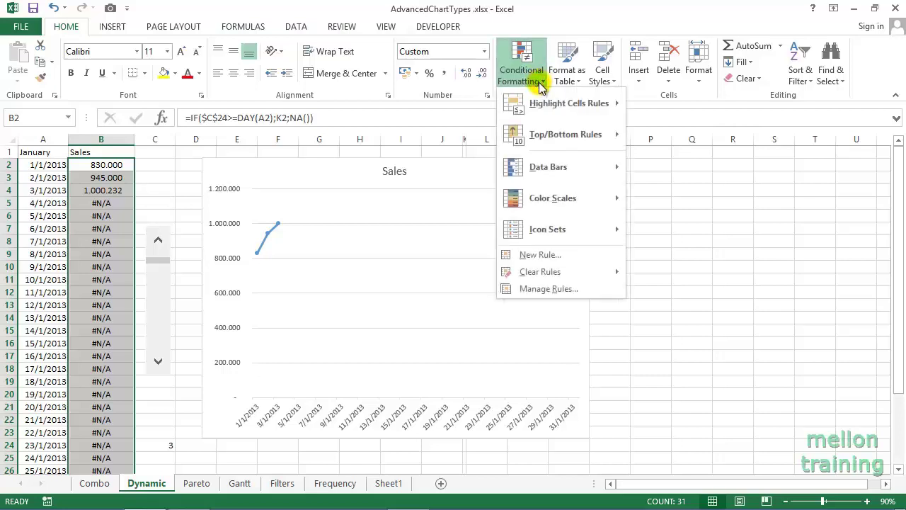
{"action": "left_click", "coordinate": [556, 261]}
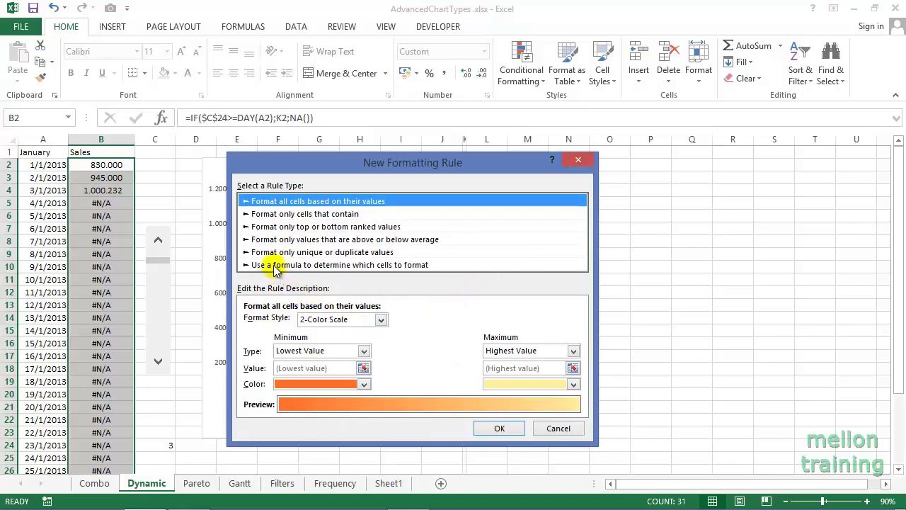
{"action": "left_click", "coordinate": [276, 266]}
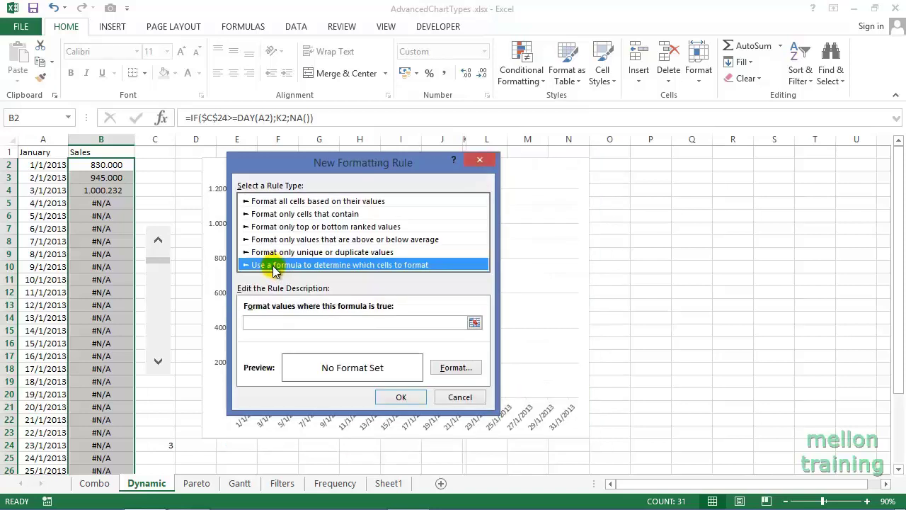
{"action": "left_click", "coordinate": [263, 321]}
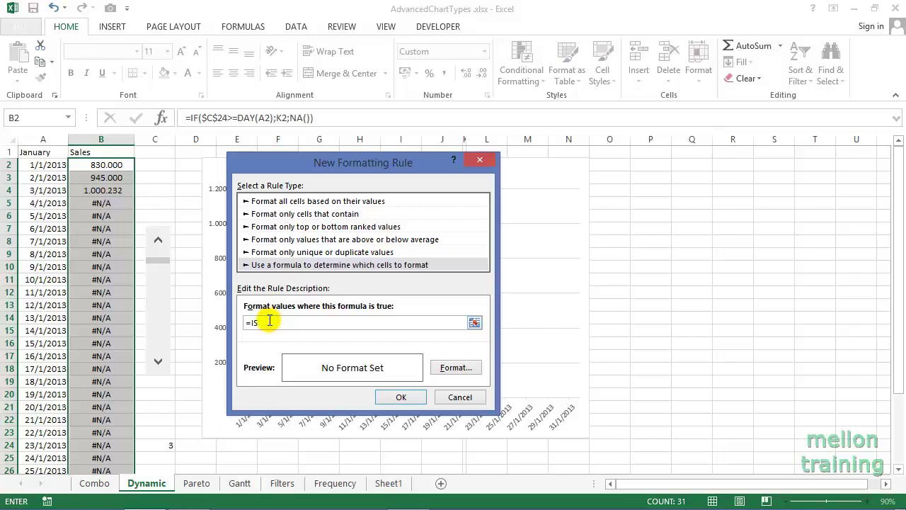
{"action": "type", "text": "=ISNA("}
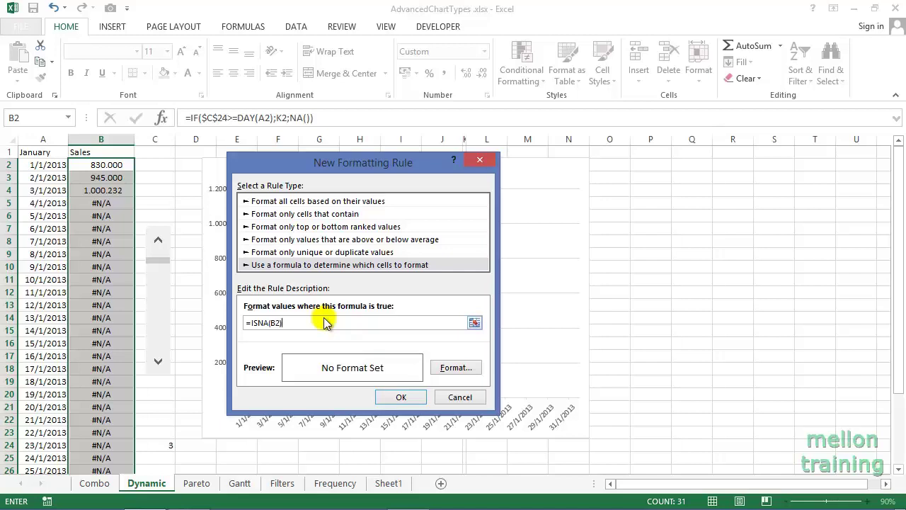
{"action": "left_click", "coordinate": [457, 367]}
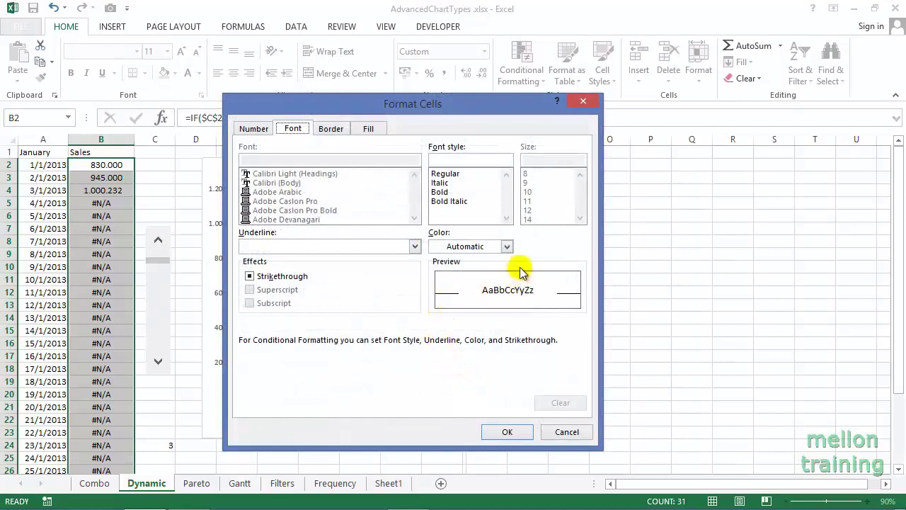
- Give the =ISNA(B2) rule a white font colour and save it, blanking the #N/A cells
{"action": "left_click", "coordinate": [505, 245]}
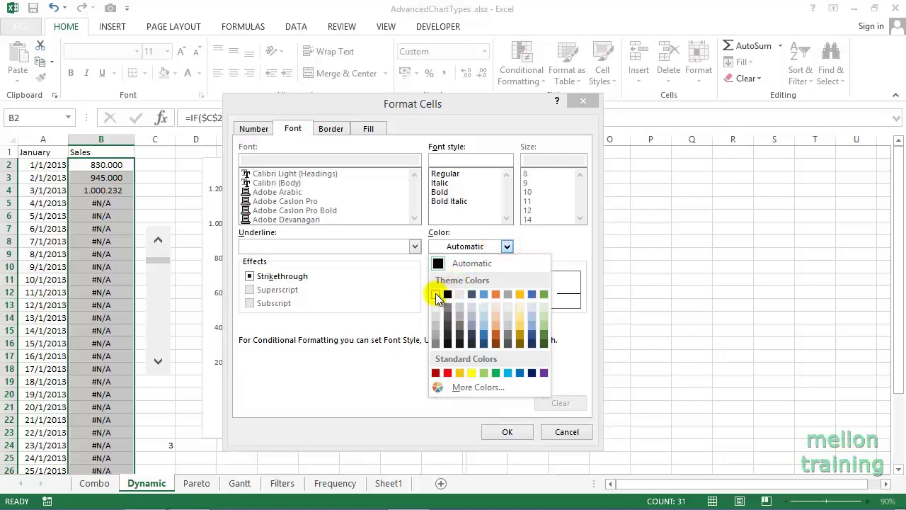
{"action": "left_click", "coordinate": [435, 295]}
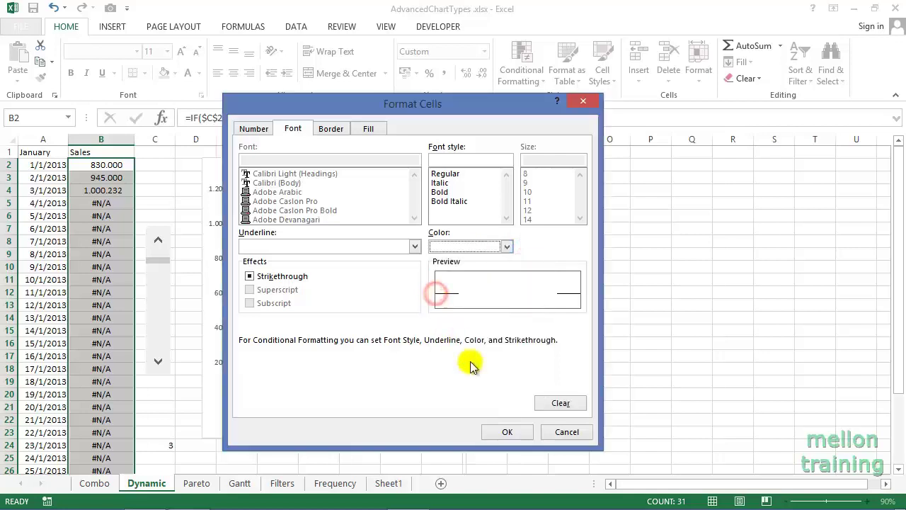
{"action": "left_click", "coordinate": [500, 429]}
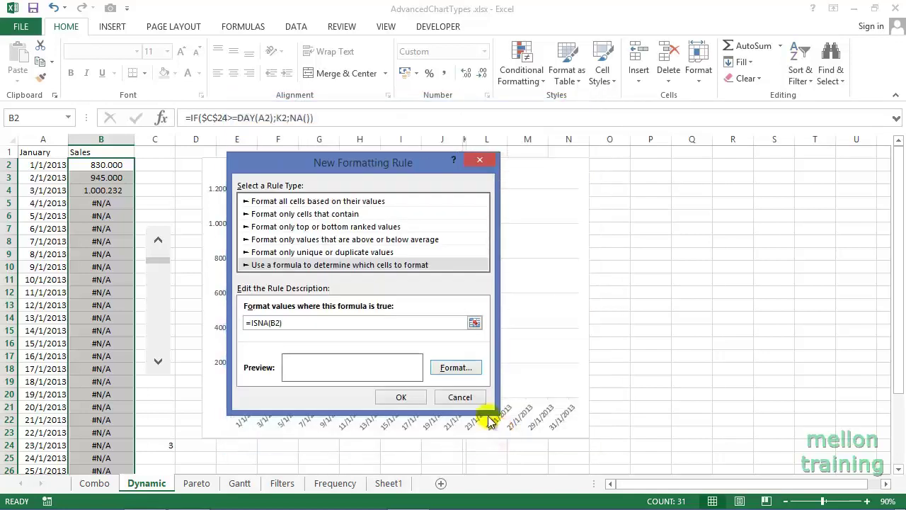
{"action": "left_click", "coordinate": [400, 398]}
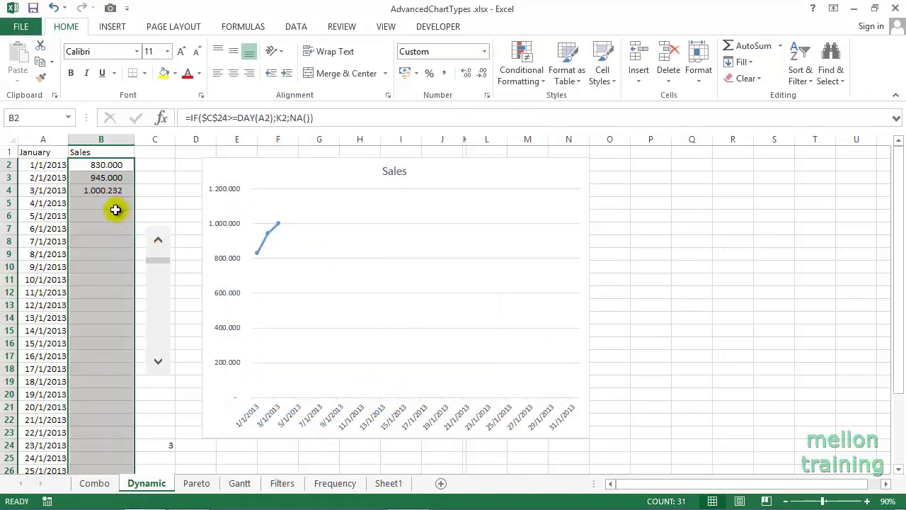
- Step the scroll bar up eleven days so C24 reads 14 and the chart extends to 14/1/2013
{"action": "left_click", "coordinate": [117, 212]}
{"action": "left_click", "coordinate": [160, 363]}
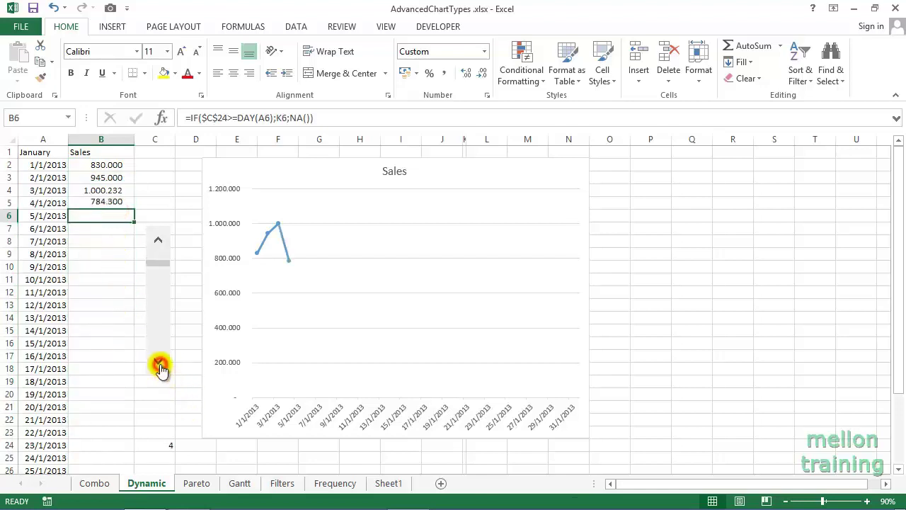
{"action": "left_click", "coordinate": [159, 363]}
{"action": "left_click", "coordinate": [160, 363]}
{"action": "left_click", "coordinate": [159, 363]}
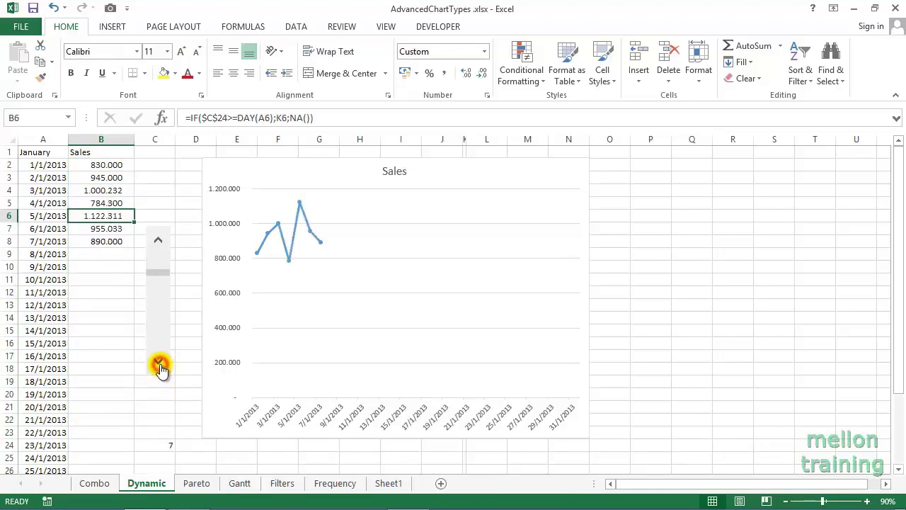
{"action": "left_click", "coordinate": [160, 364]}
{"action": "left_click", "coordinate": [159, 363]}
{"action": "left_click", "coordinate": [159, 363]}
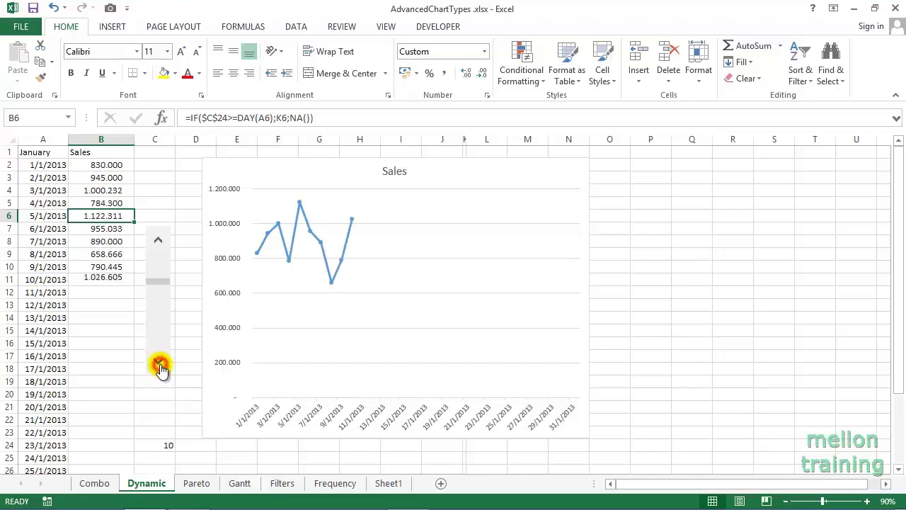
{"action": "left_click", "coordinate": [160, 363]}
{"action": "left_click", "coordinate": [160, 364]}
{"action": "left_click", "coordinate": [159, 363]}
{"action": "left_click", "coordinate": [159, 363]}
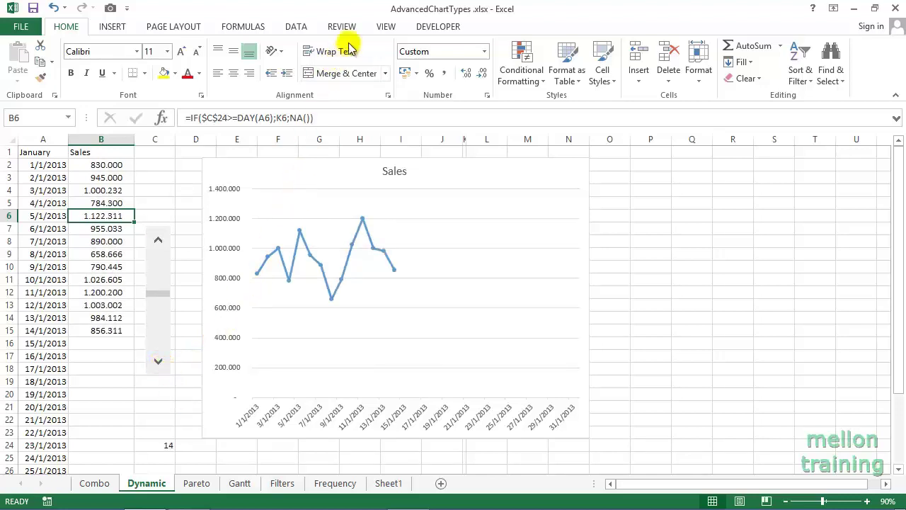
{"action": "left_click", "coordinate": [384, 26]}
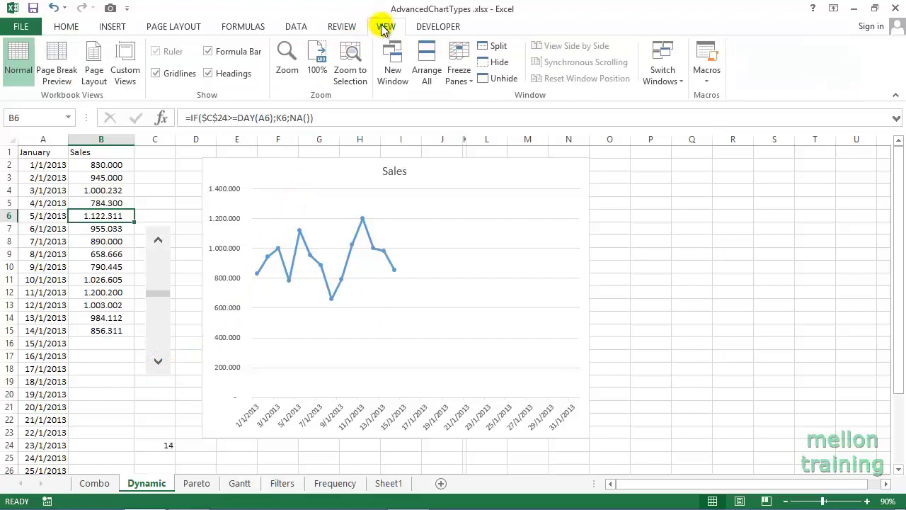
- Clear the Gridlines, Headings and Formula Bar checkboxes, then go back to the Home ribbon
{"action": "left_click", "coordinate": [155, 74]}
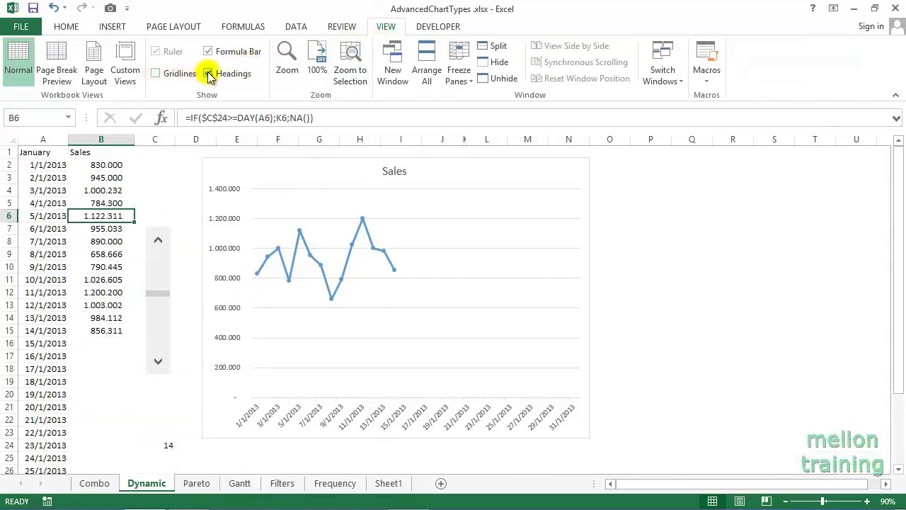
{"action": "left_click", "coordinate": [208, 74]}
{"action": "left_click", "coordinate": [208, 52]}
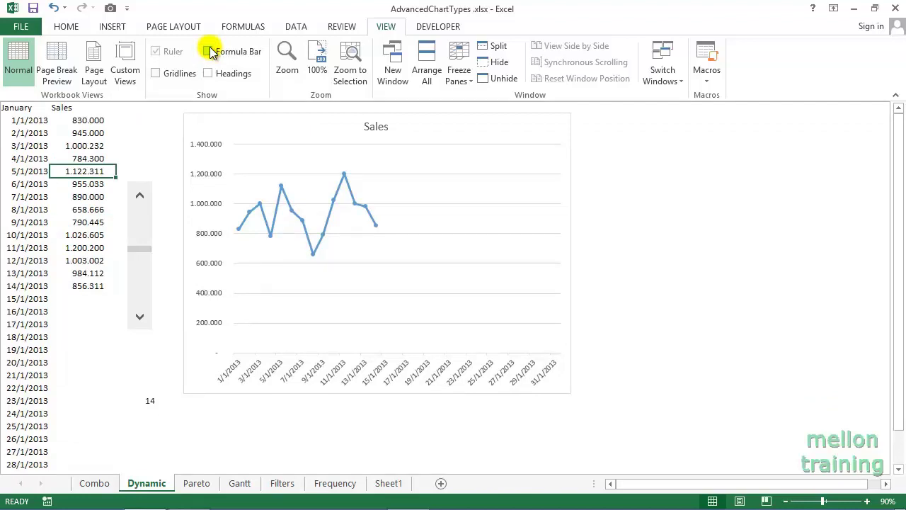
{"action": "left_click", "coordinate": [66, 26]}
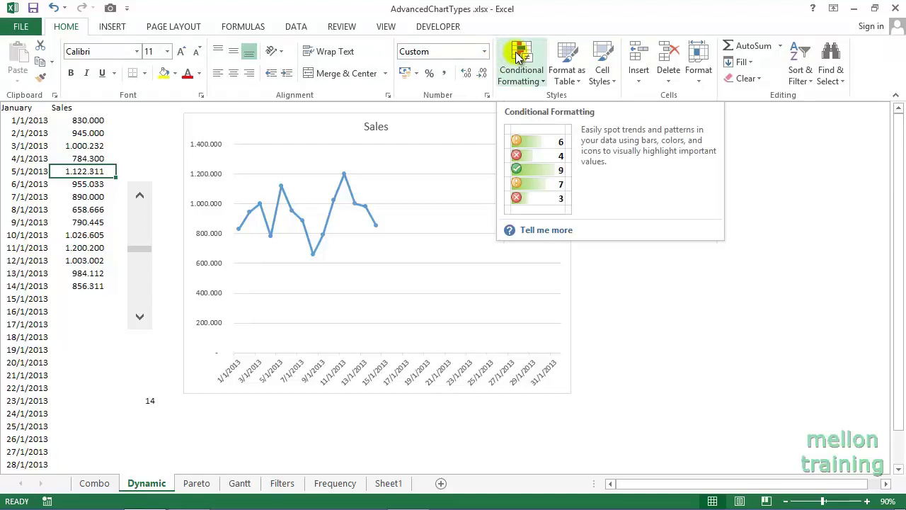
{"action": "left_click", "coordinate": [543, 80]}
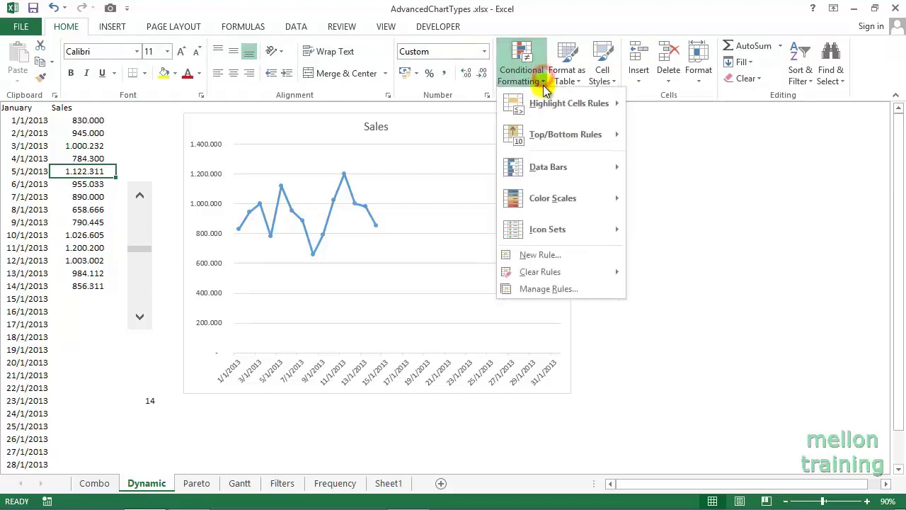
{"action": "mouse_move", "coordinate": [546, 199]}
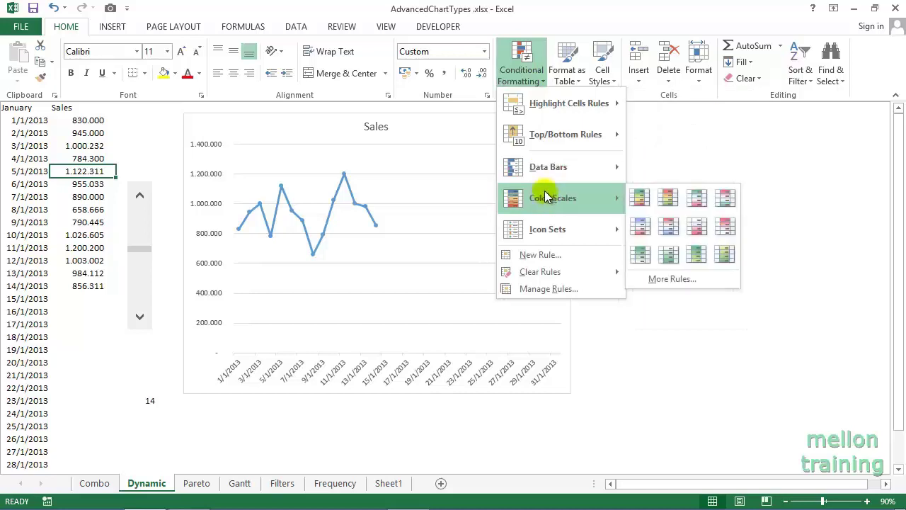
{"action": "left_click", "coordinate": [536, 71]}
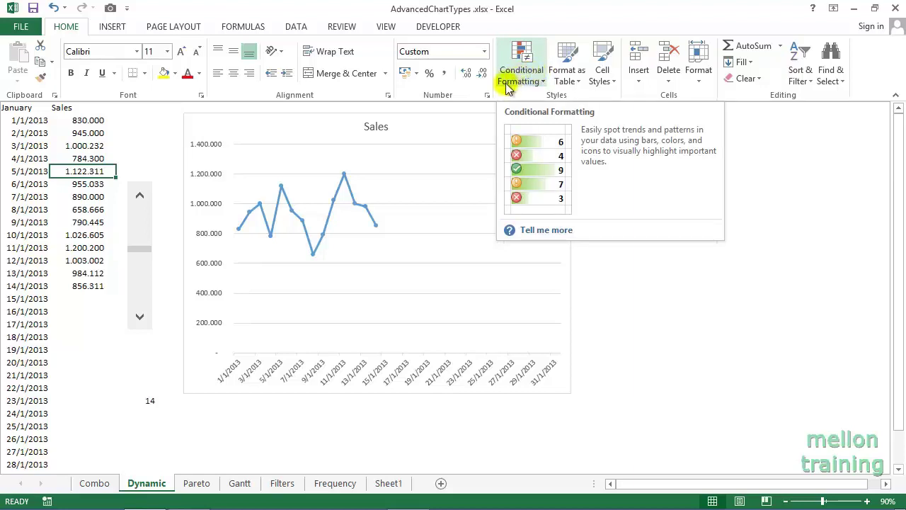
{"action": "left_click", "coordinate": [71, 334]}
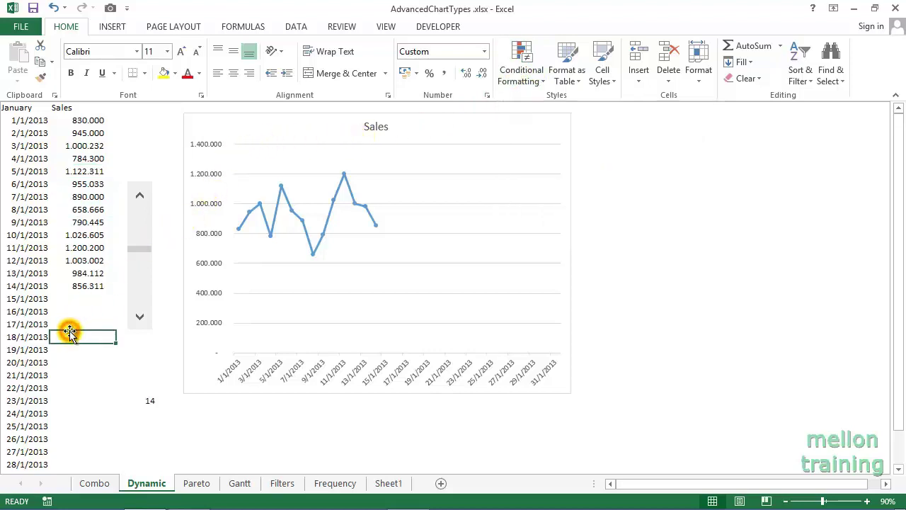